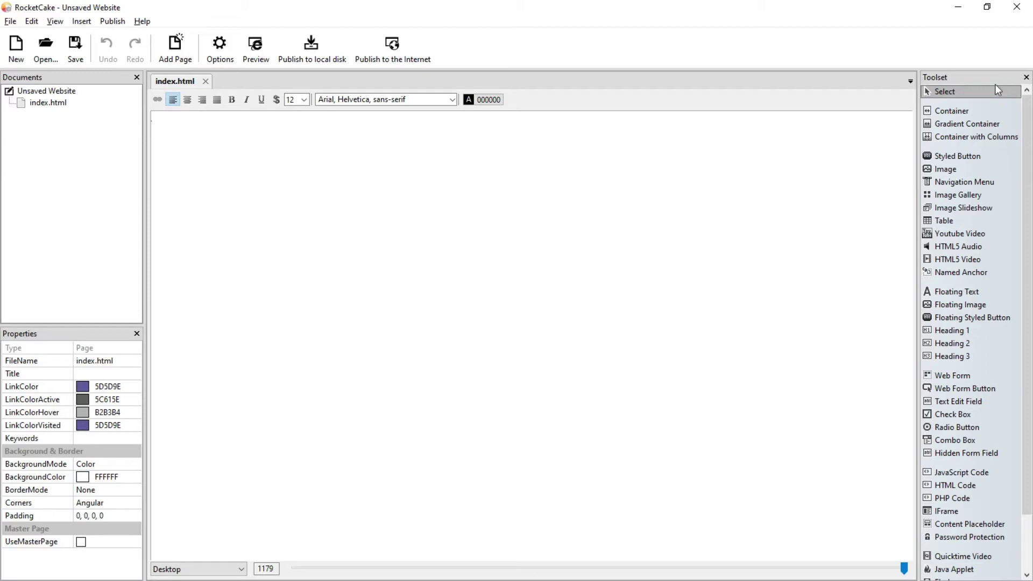
# - Insert an empty container on the page and drag its bottom edge down to make it much taller
pyautogui.click(968, 111)
pyautogui.click(429, 403)
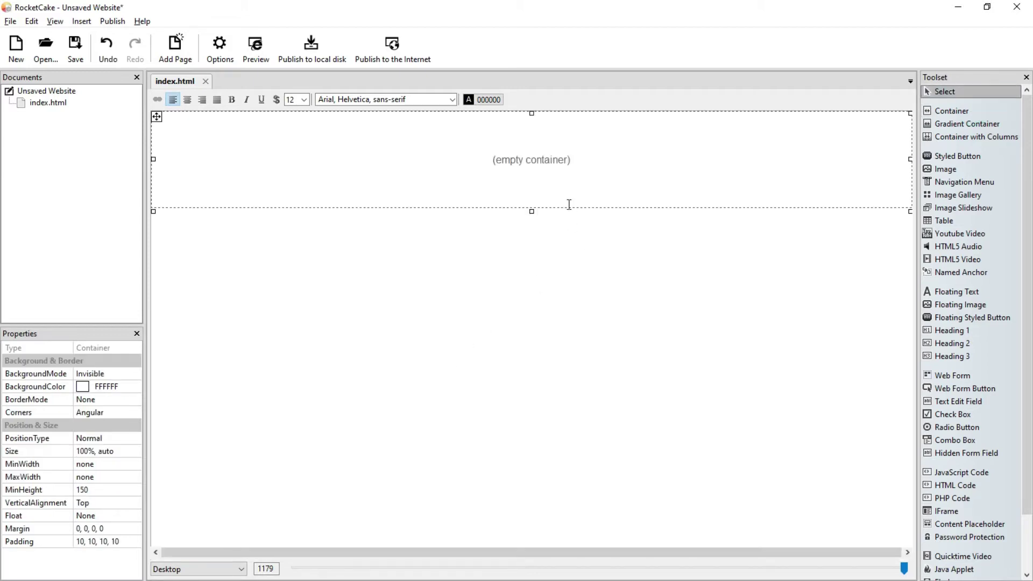
pyautogui.moveTo(530, 212); pyautogui.dragTo(532, 441)
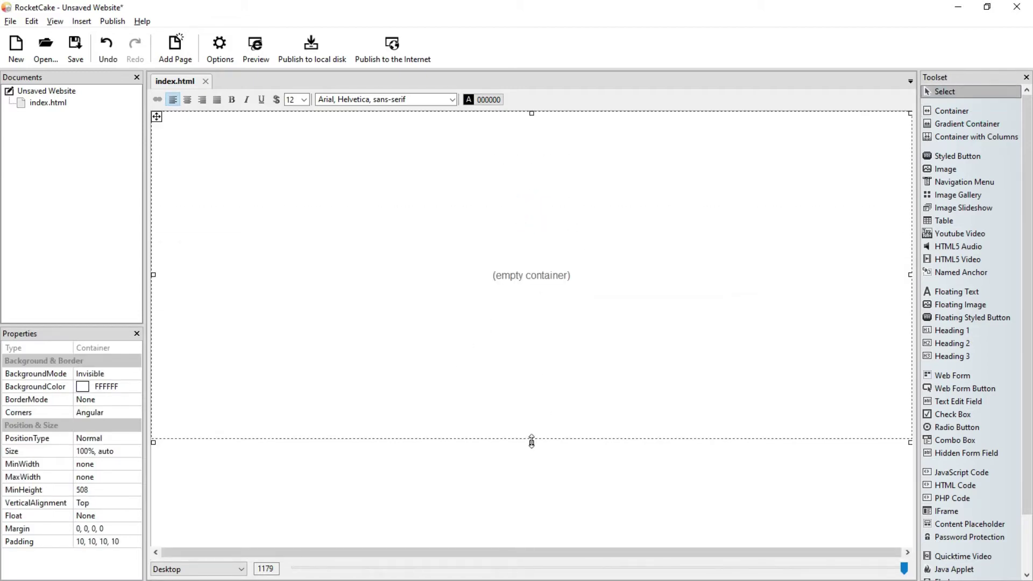
pyautogui.click(583, 321)
# - Place a gray styled button inside the container, centre it, then select the container
pyautogui.click(966, 157)
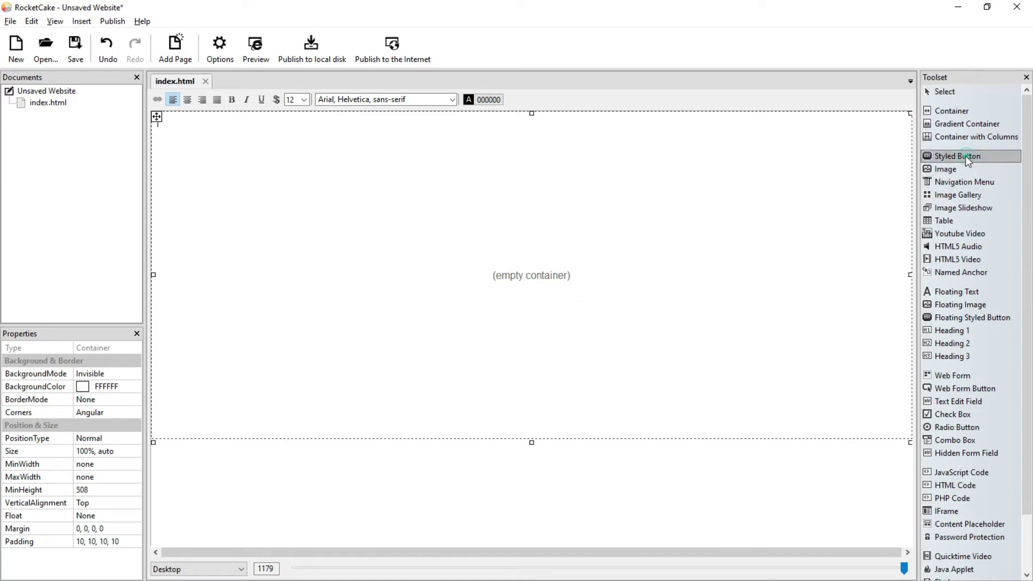
pyautogui.click(480, 264)
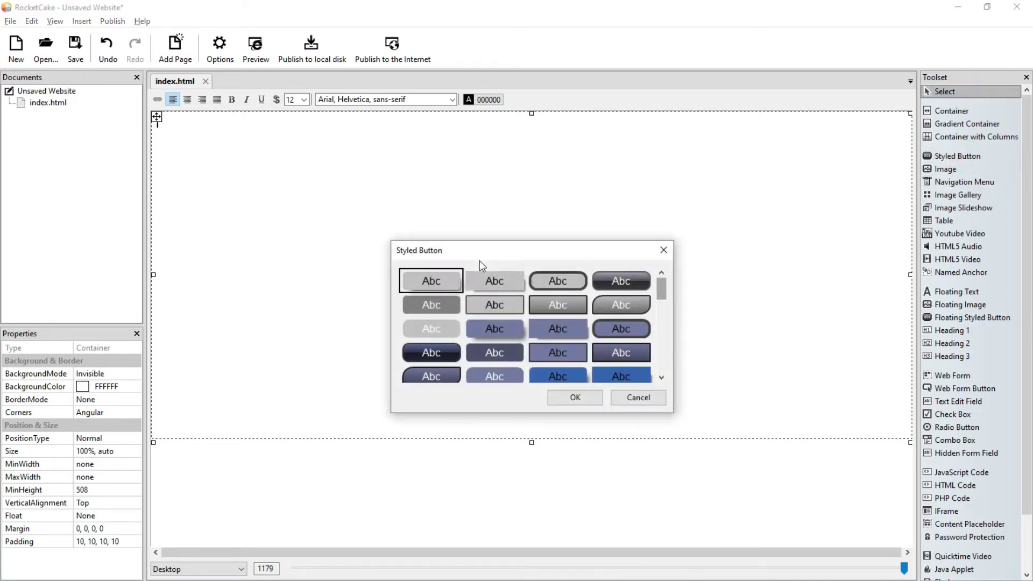
pyautogui.click(438, 307)
pyautogui.click(579, 398)
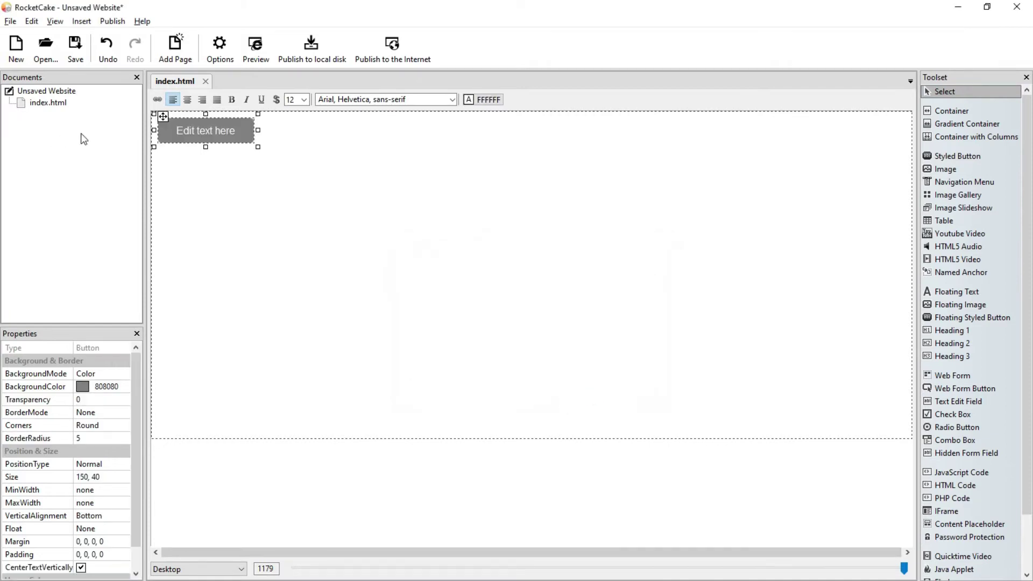
pyautogui.click(187, 100)
pyautogui.click(303, 139)
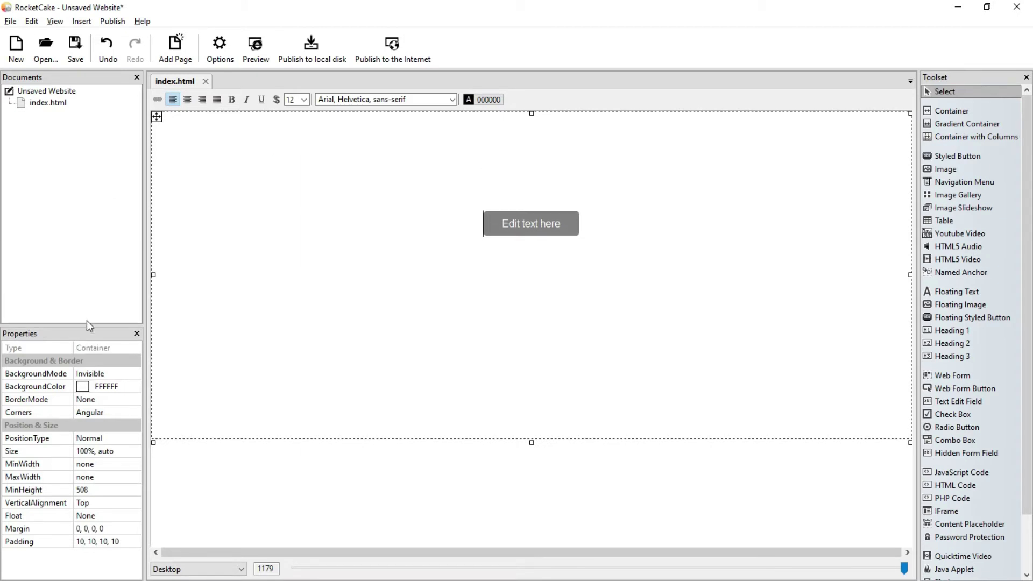
pyautogui.moveTo(88, 324); pyautogui.dragTo(75, 226)
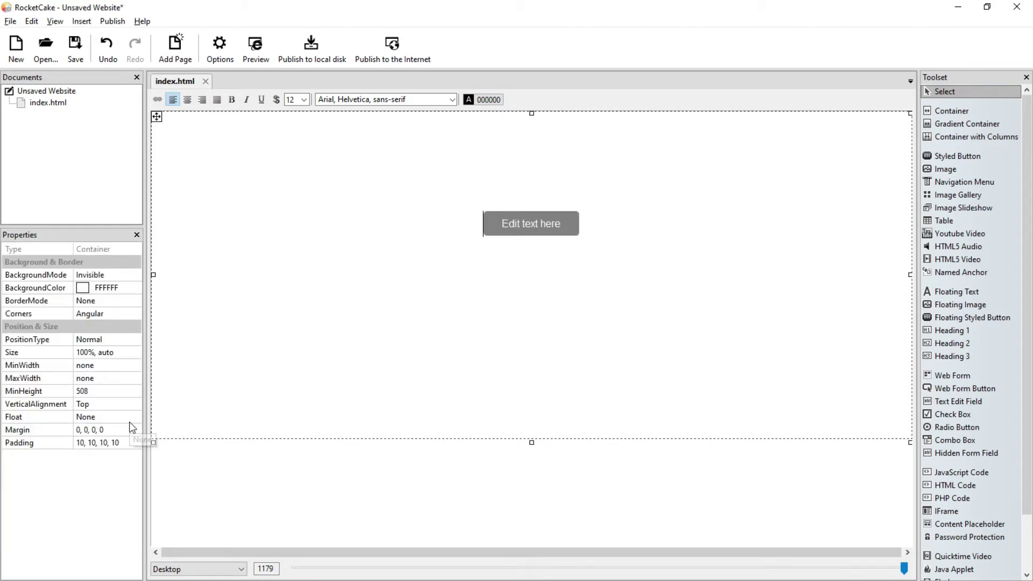
# - Turn on UseHoverStyles for the button and replace 'Edit text here' with the label 'Button'
pyautogui.press('Escape')
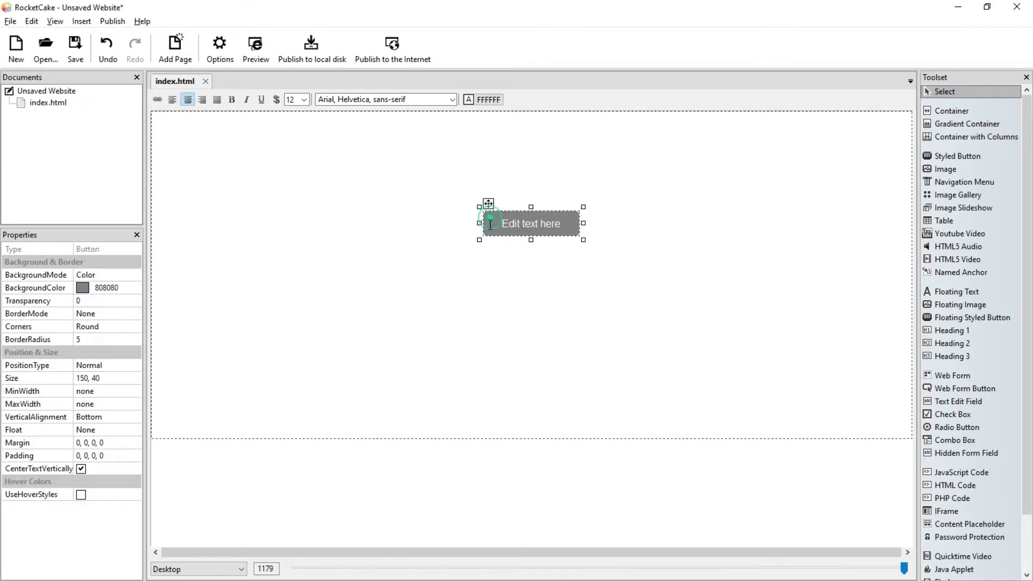
pyautogui.click(81, 495)
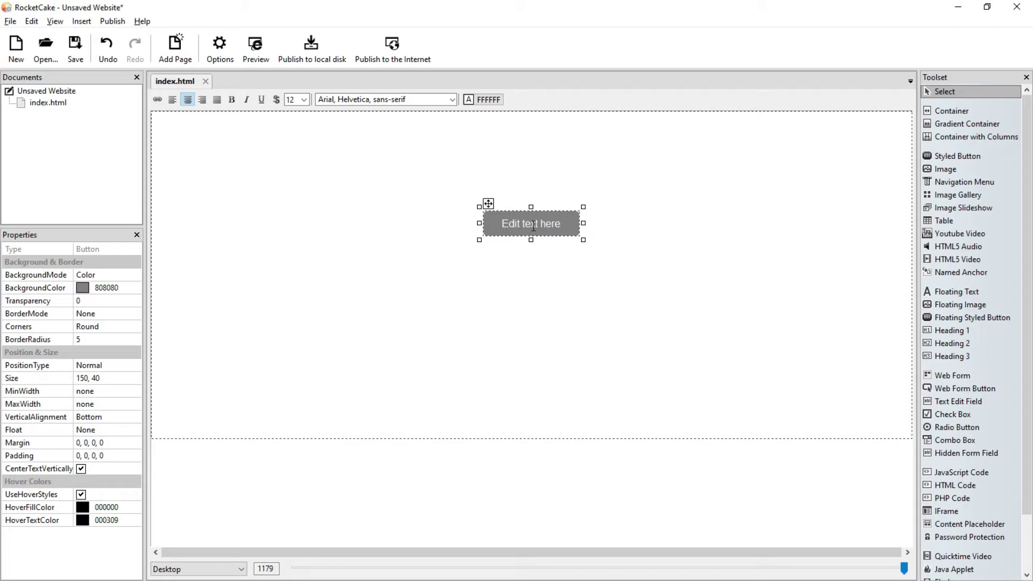
pyautogui.click(531, 224)
pyautogui.press('BackSpace')
pyautogui.press('BackSpace')
pyautogui.press('BackSpace')
pyautogui.press('BackSpace')
pyautogui.press('BackSpace')
pyautogui.press('BackSpace')
pyautogui.press('BackSpace')
pyautogui.write('Btuuon')
pyautogui.press('Delete')
pyautogui.press('Delete')
pyautogui.press('Delete')
pyautogui.press('Delete')
pyautogui.press('Delete')
pyautogui.press('Delete')
pyautogui.press('Delete')
pyautogui.press('Delete')
pyautogui.press('Delete')
pyautogui.write('tt')
# - Make the button label bold at font size 13
pyautogui.click(302, 99)
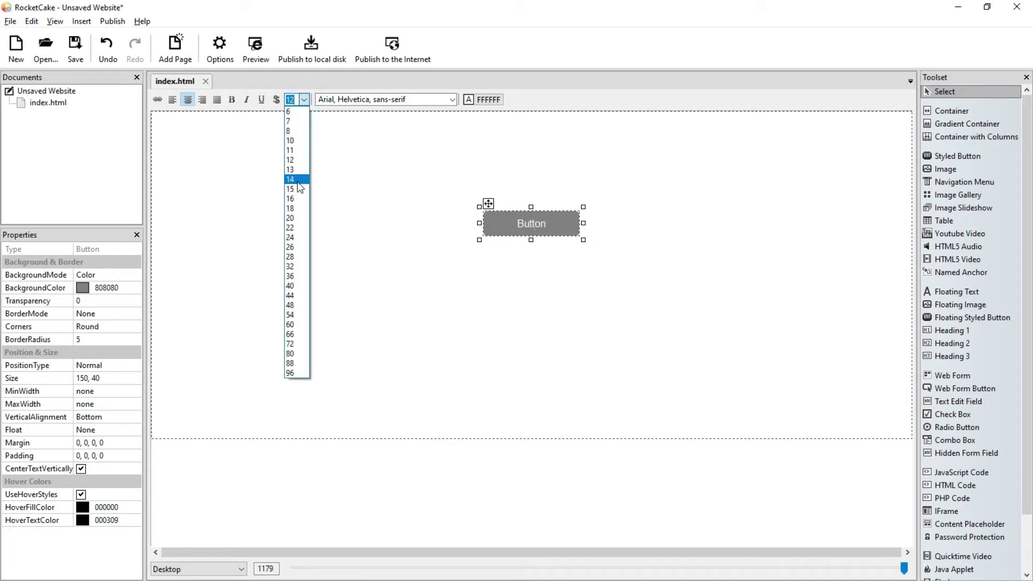
pyautogui.click(297, 170)
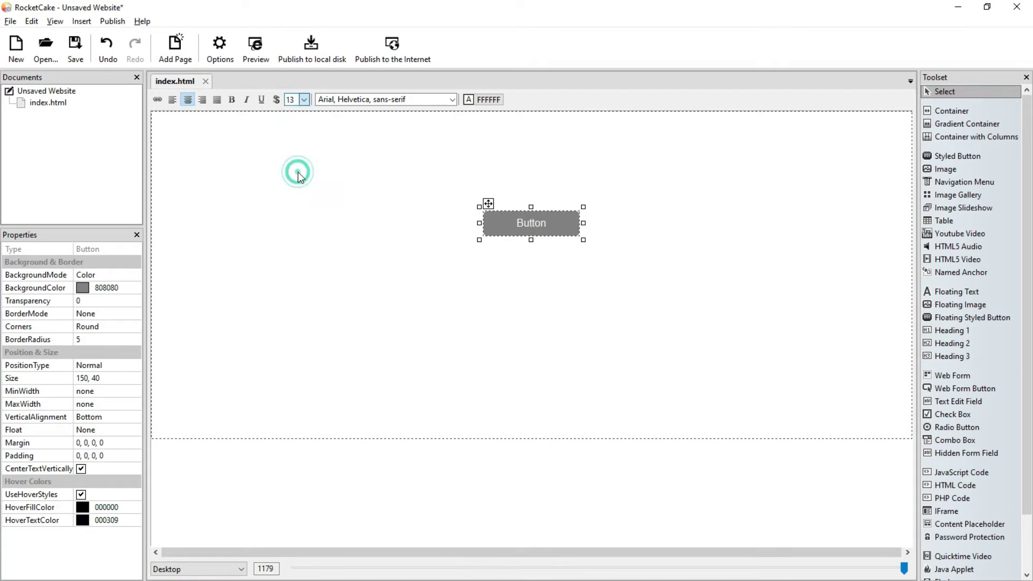
pyautogui.click(232, 99)
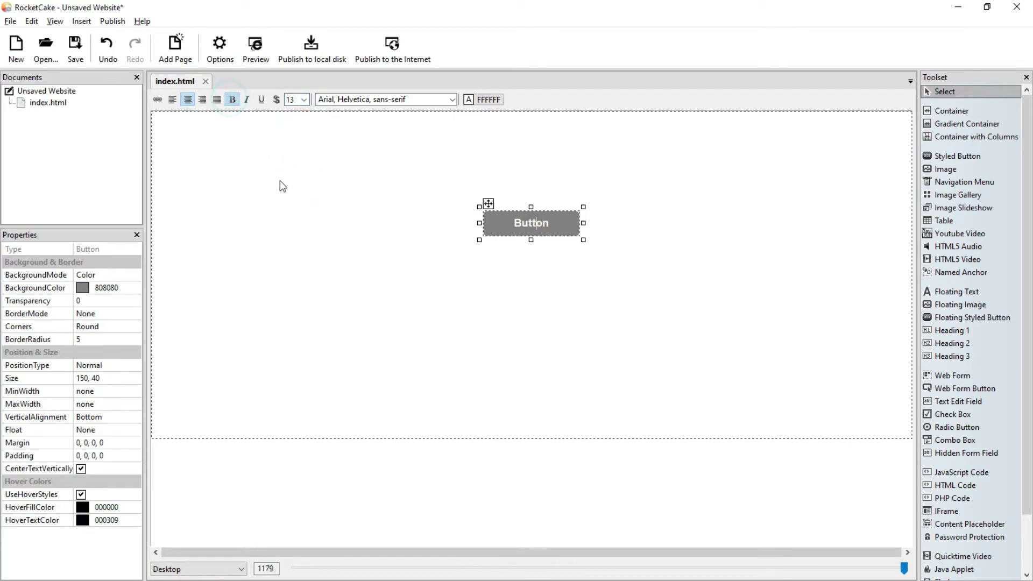
# - Set the button's BackgroundColor to blue 0080FF
pyautogui.click(133, 287)
pyautogui.click(134, 288)
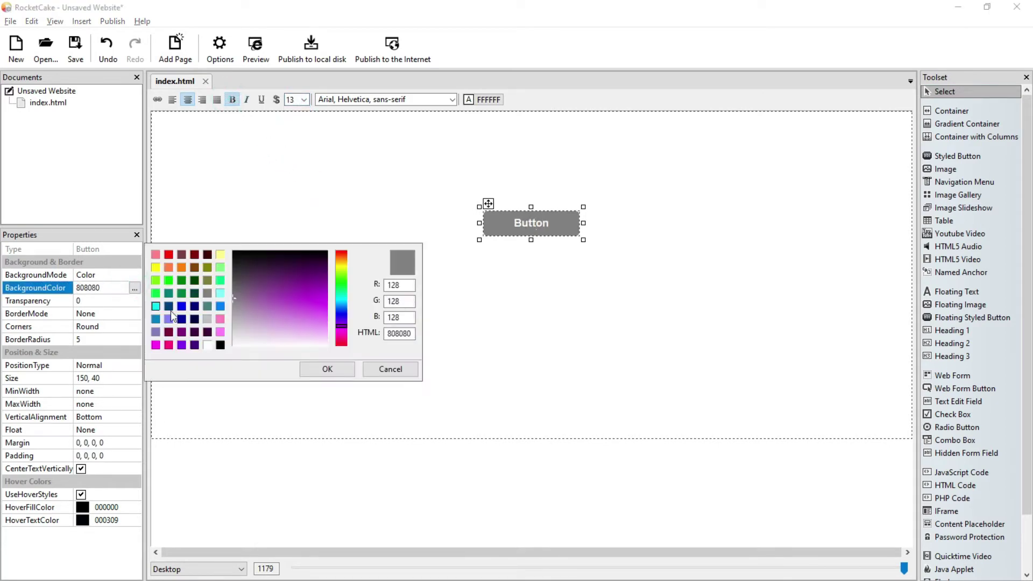
pyautogui.click(220, 306)
pyautogui.click(328, 369)
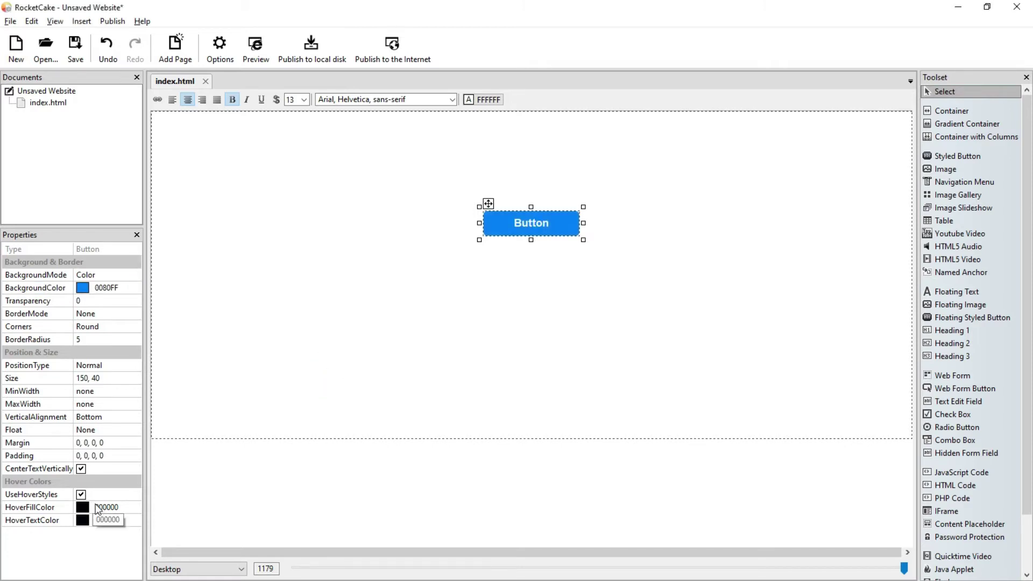
# - Set the button's HoverTextColor to white FFFFFF
pyautogui.click(128, 520)
pyautogui.click(135, 521)
pyautogui.click(208, 345)
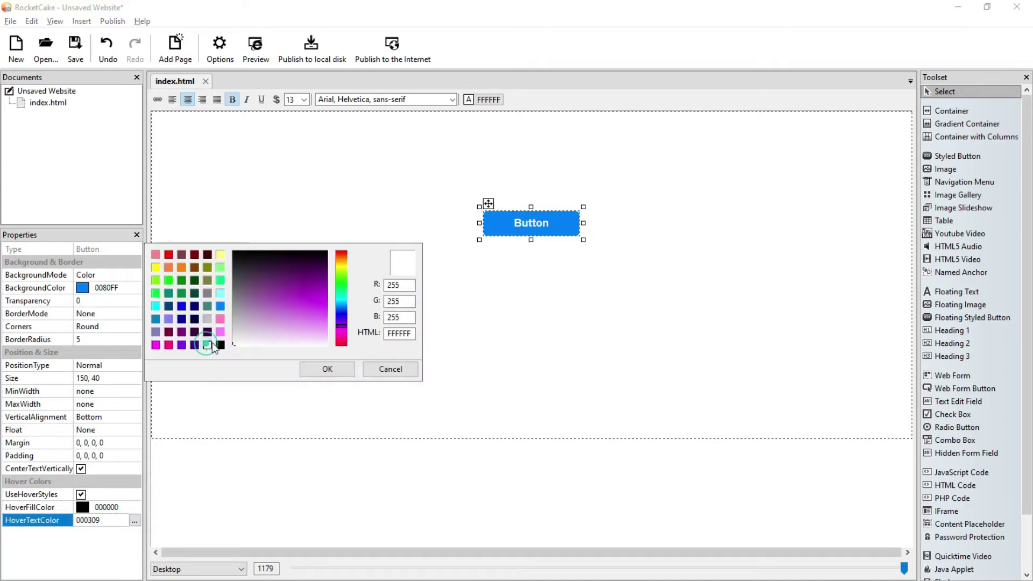
pyautogui.click(350, 375)
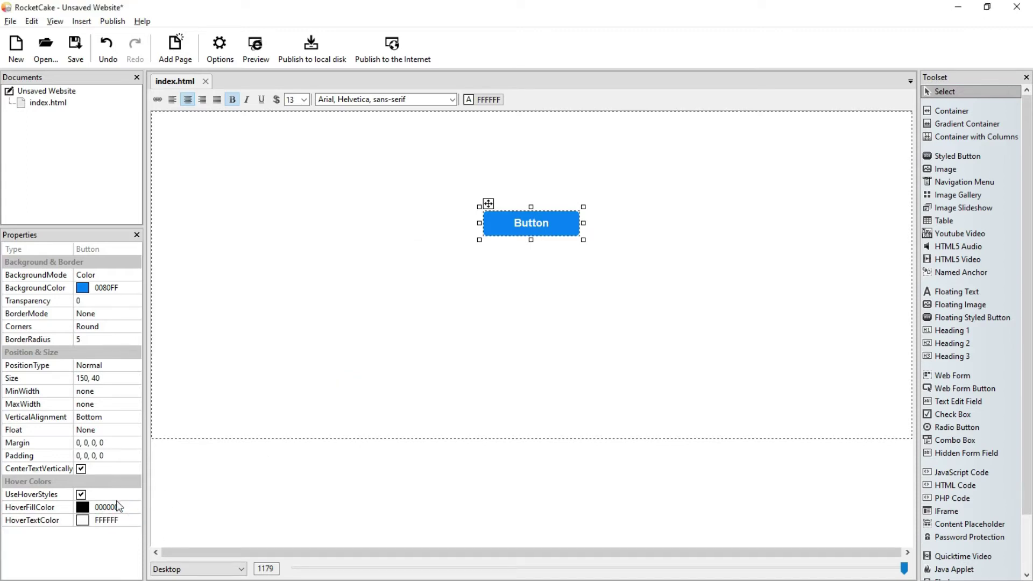
# - Set HoverFillColor to green 05EB00 by entering red 5 and green 235
pyautogui.click(124, 506)
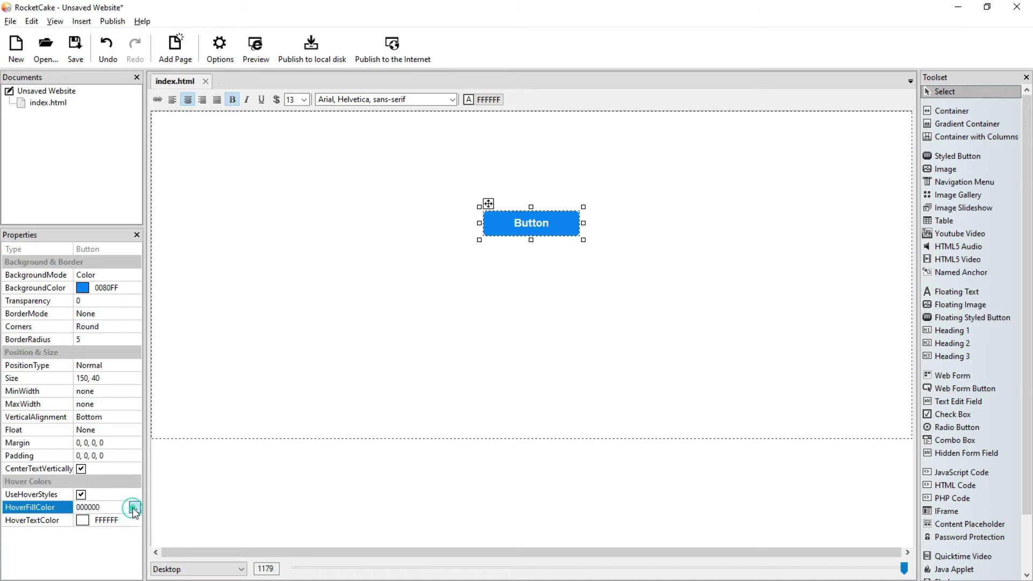
pyautogui.click(135, 508)
pyautogui.click(406, 286)
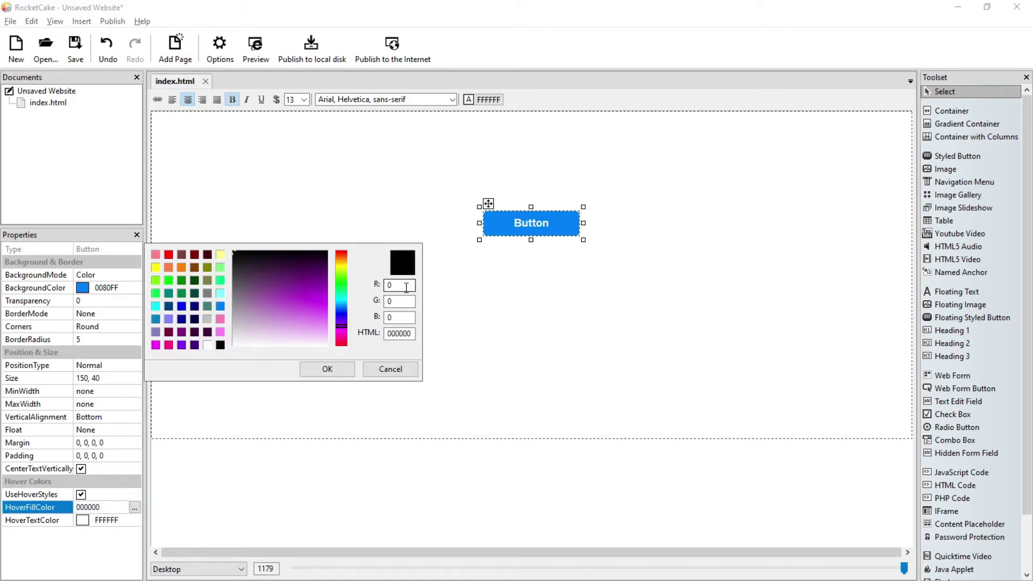
pyautogui.doubleClick(407, 286)
pyautogui.write('5235')
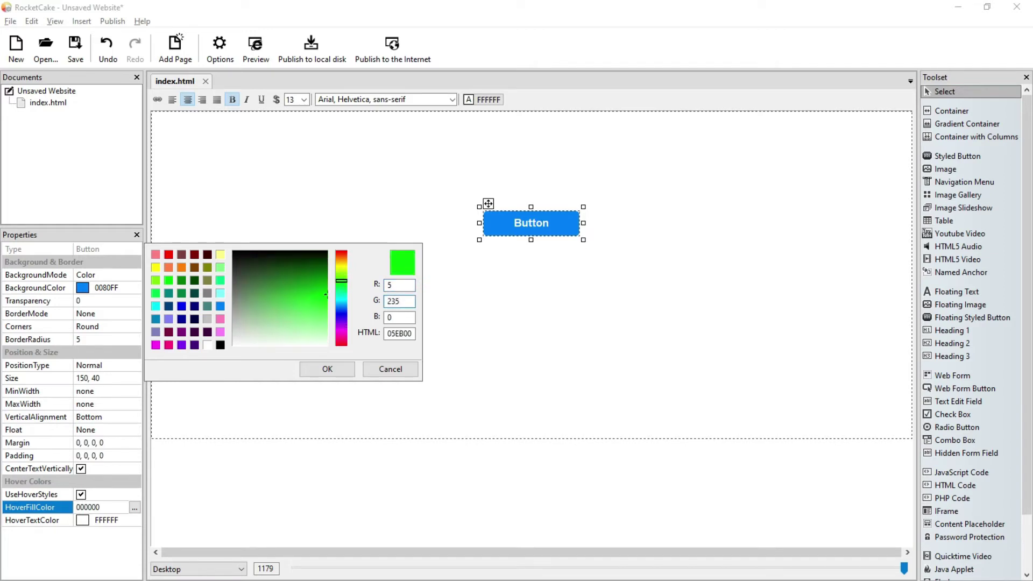
pyautogui.click(333, 370)
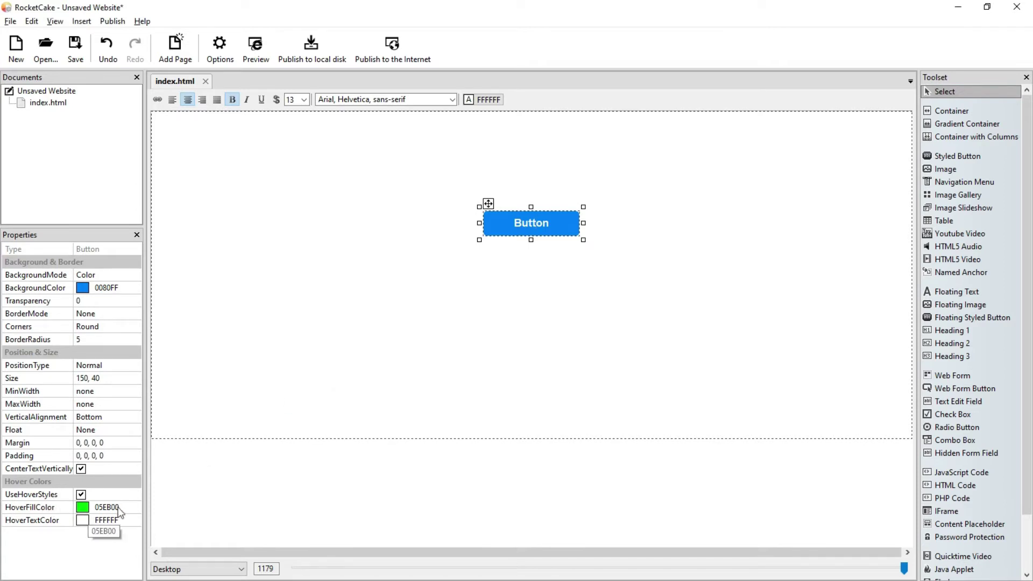
pyautogui.click(255, 53)
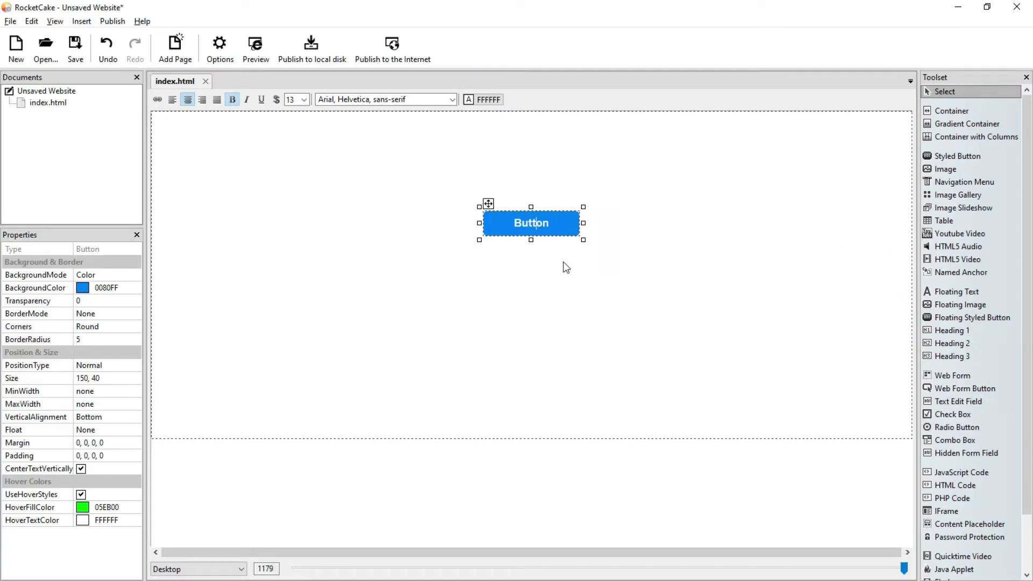
pyautogui.click(593, 264)
# - Add 'transition: 1s;' as an Additional CSS style in the button's HTML code editor
pyautogui.rightClick(564, 220)
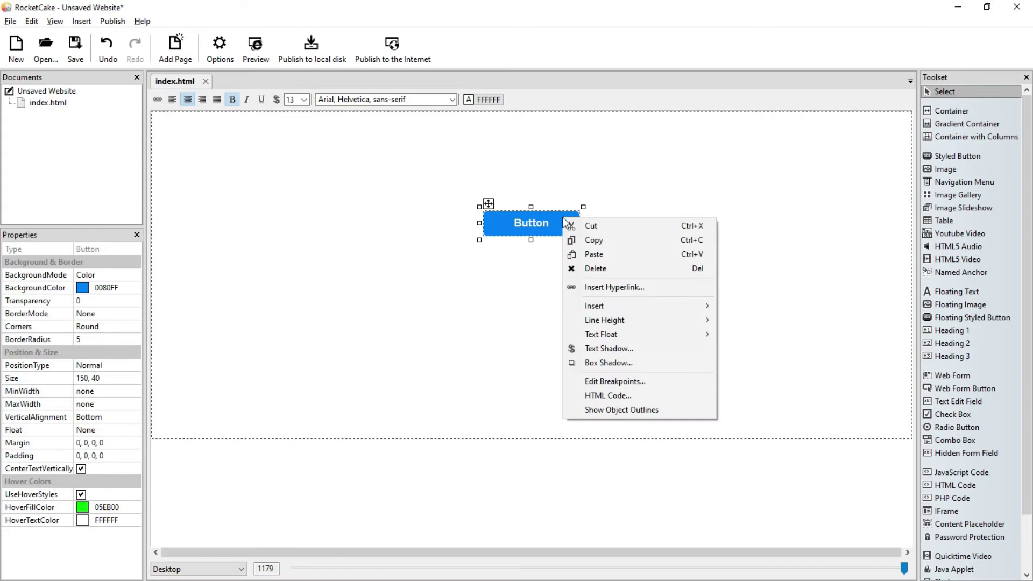
pyautogui.click(624, 397)
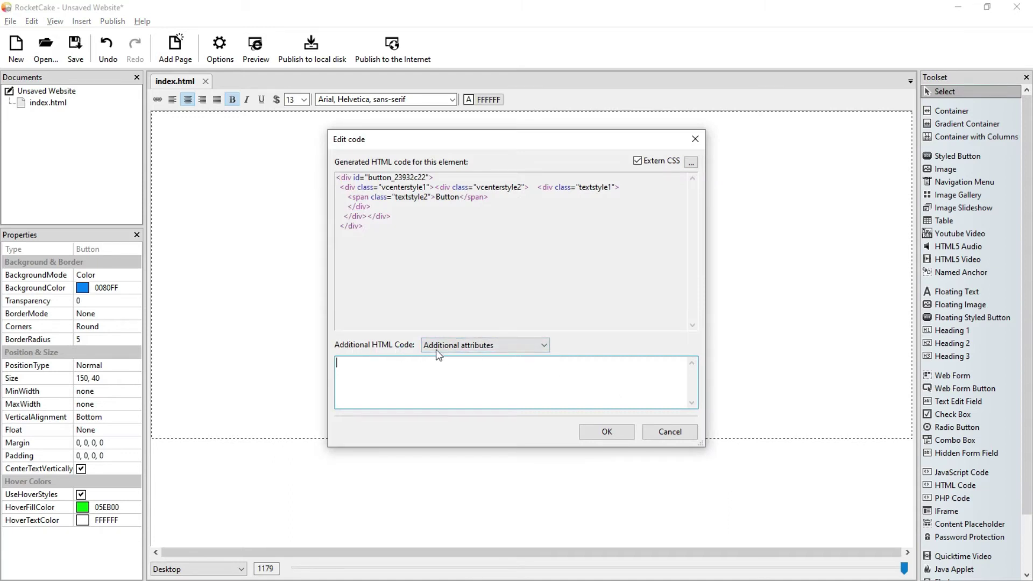
pyautogui.click(544, 346)
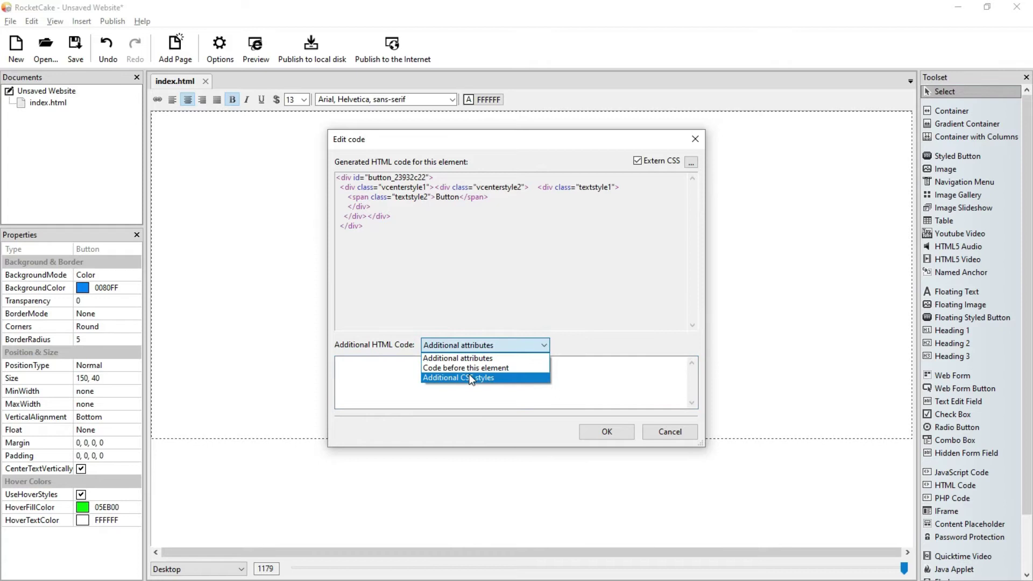
pyautogui.click(477, 376)
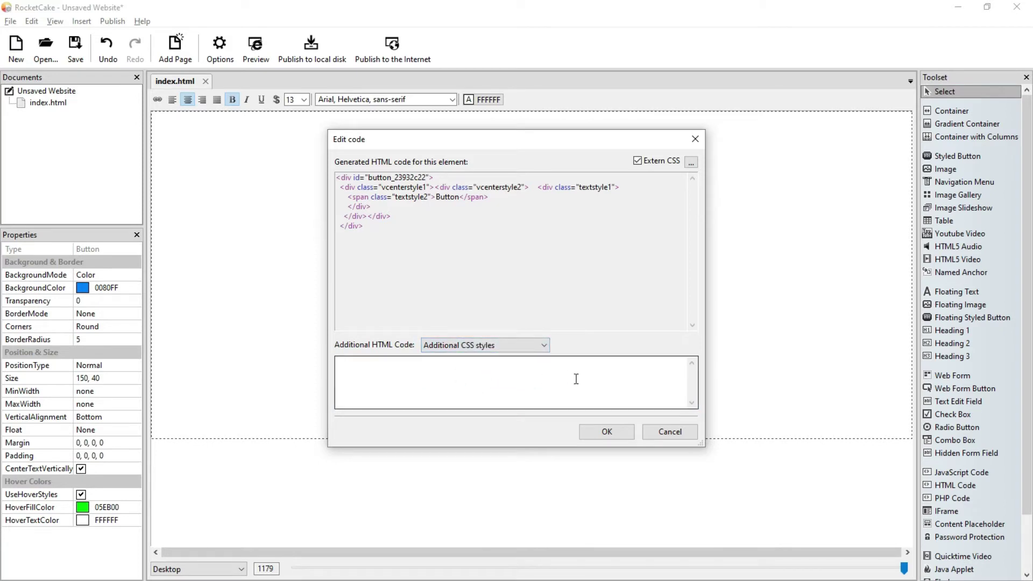
pyautogui.click(576, 379)
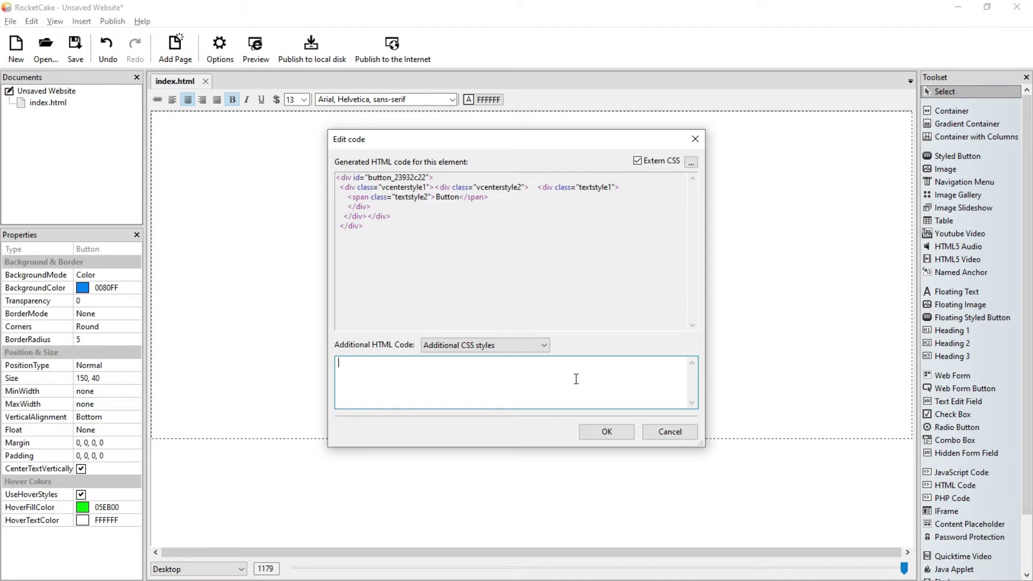
pyautogui.write('rasitionn')
pyautogui.click(575, 378)
# - Confirm the transition style and preview the page in Brave
pyautogui.click(592, 433)
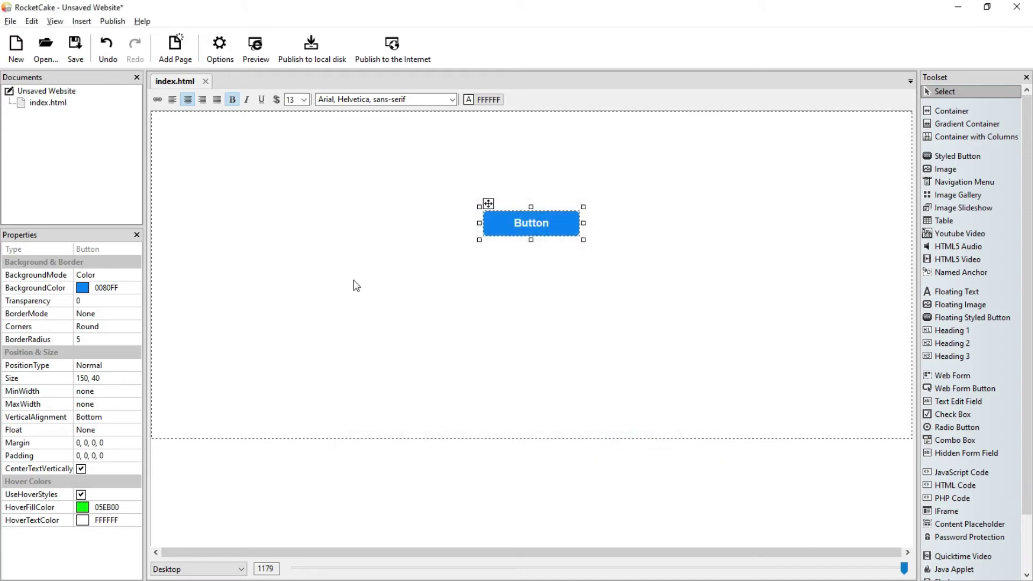
pyautogui.click(256, 48)
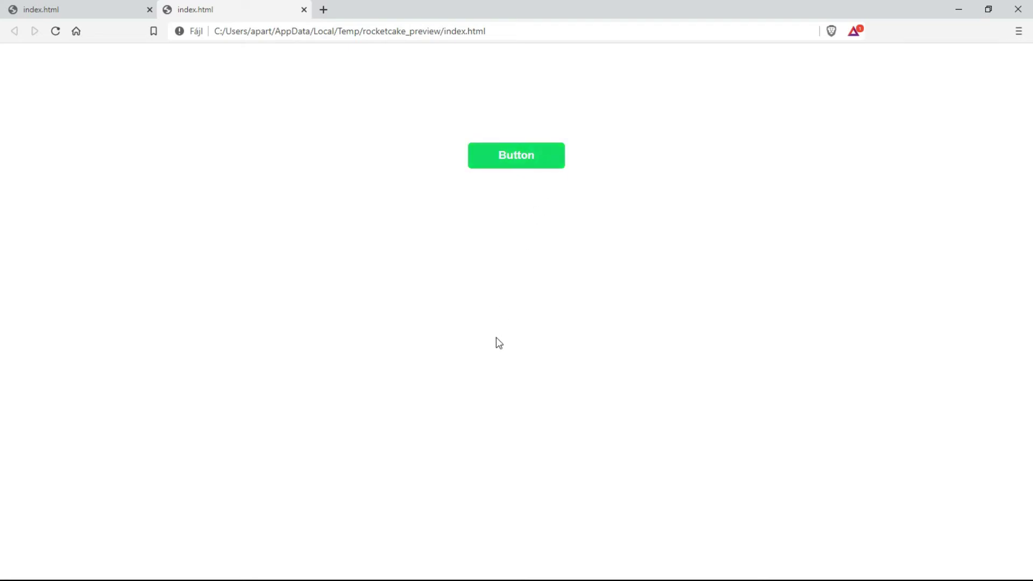
# - Back in RocketCake, reopen the button's Additional CSS styles with the caret before the 1s
pyautogui.hotkey('alt', 'Tab')
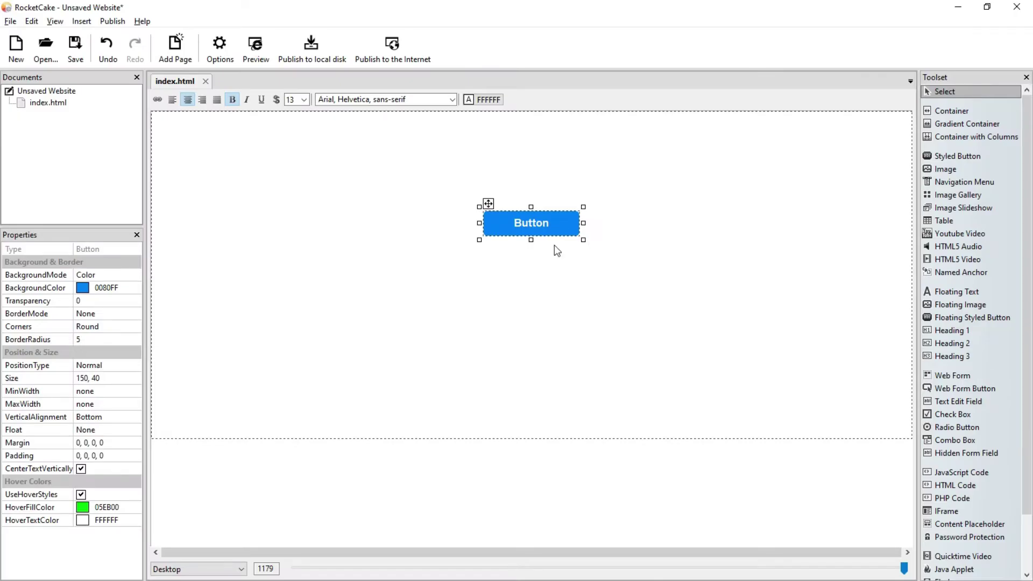
pyautogui.rightClick(561, 227)
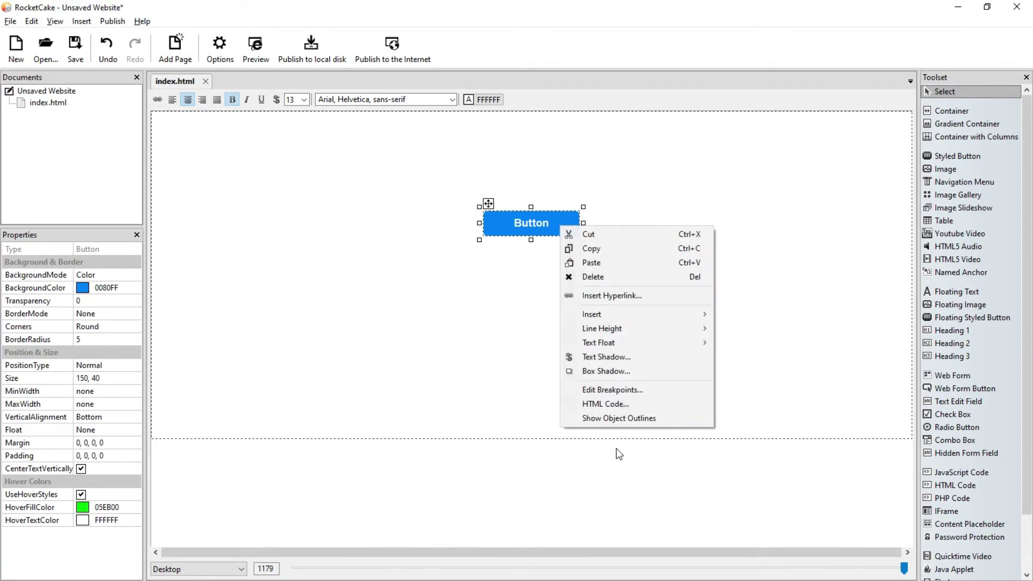
pyautogui.click(627, 403)
pyautogui.click(528, 345)
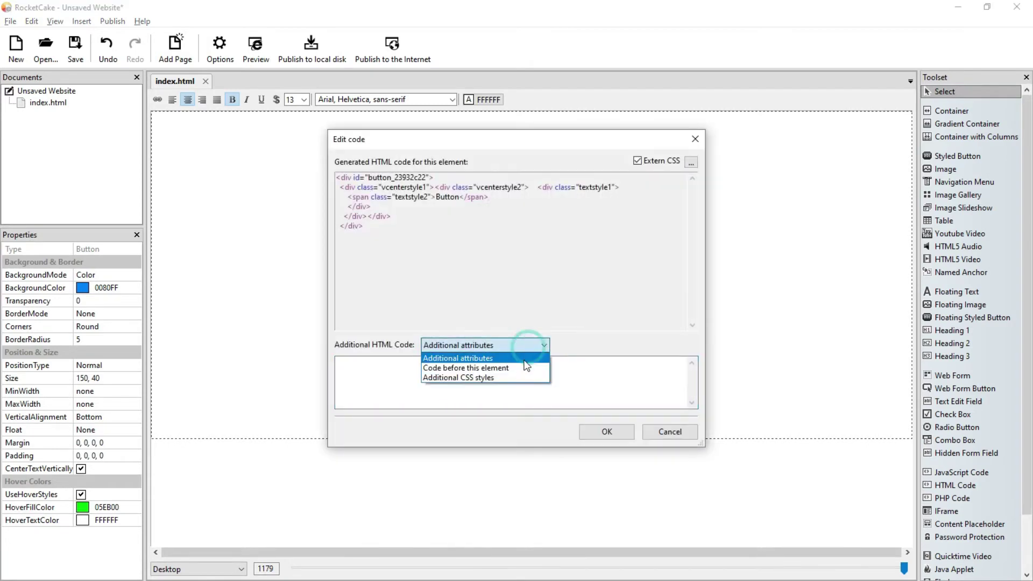
pyautogui.click(520, 380)
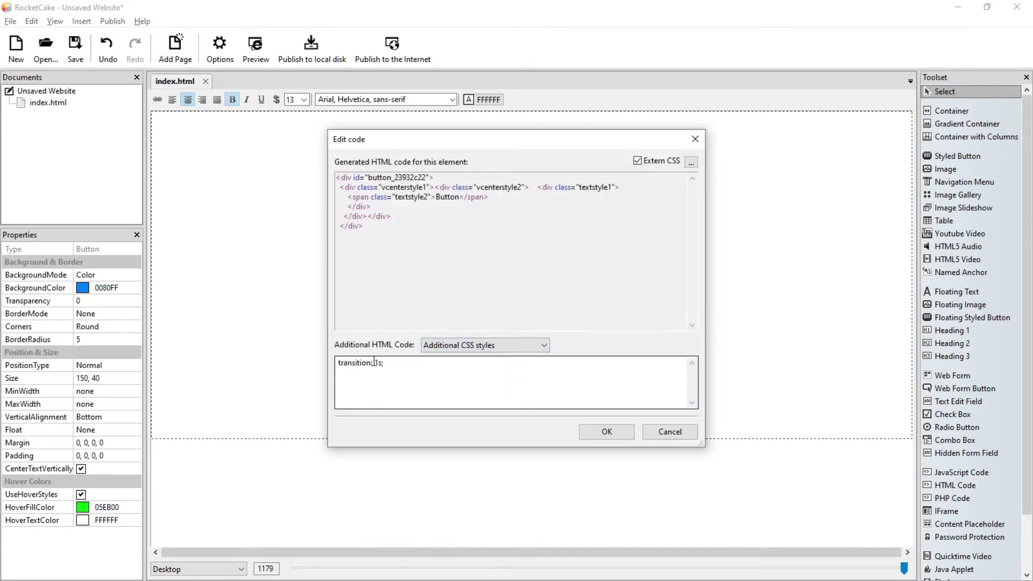
pyautogui.click(376, 362)
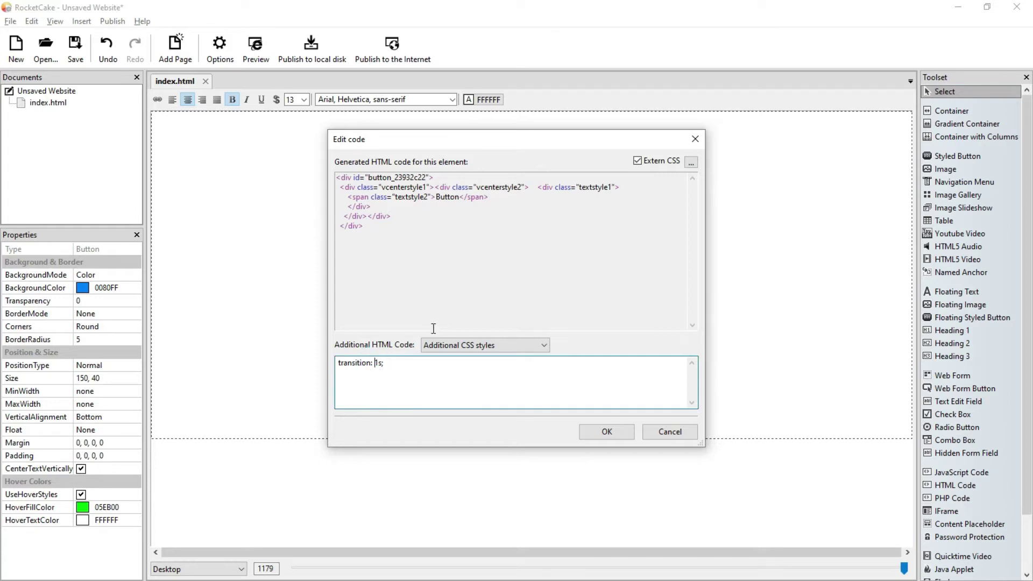
# - Change the transition to .3s, confirm it, preview the faster hover, and return to RocketCake
pyautogui.write('.3')
pyautogui.press('Delete')
pyautogui.click(603, 431)
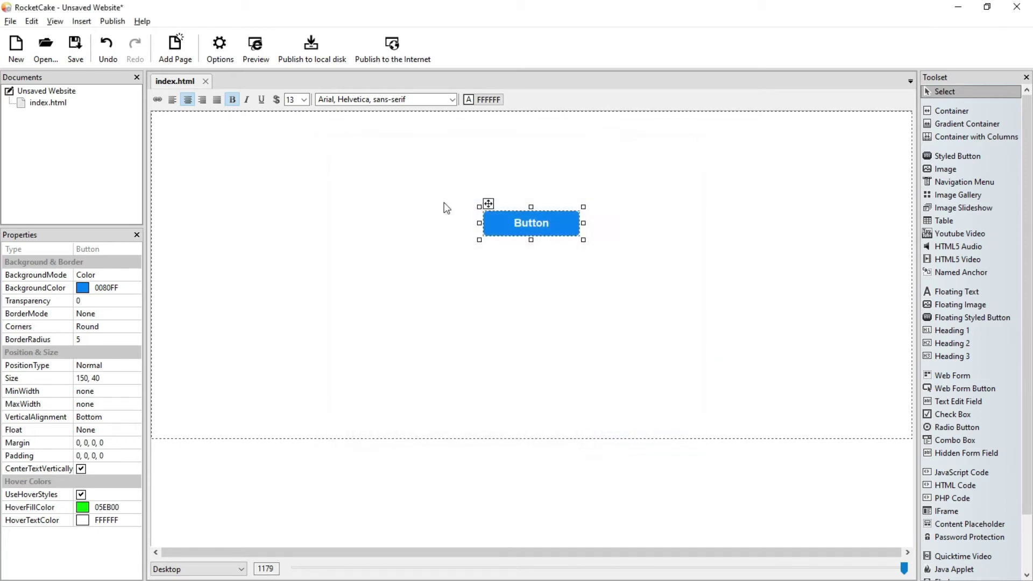
pyautogui.click(256, 48)
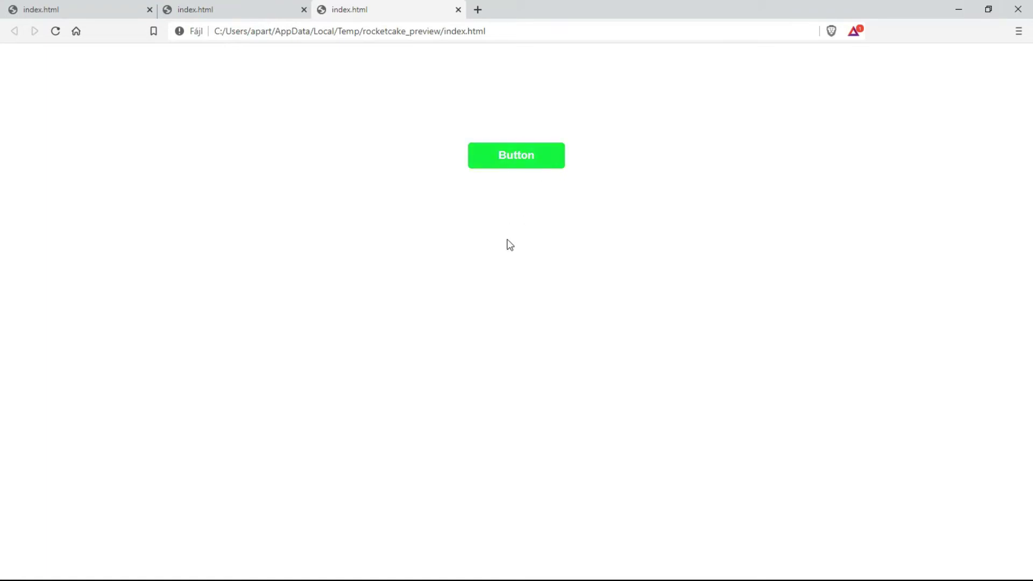
pyautogui.hotkey('alt', 'Tab')
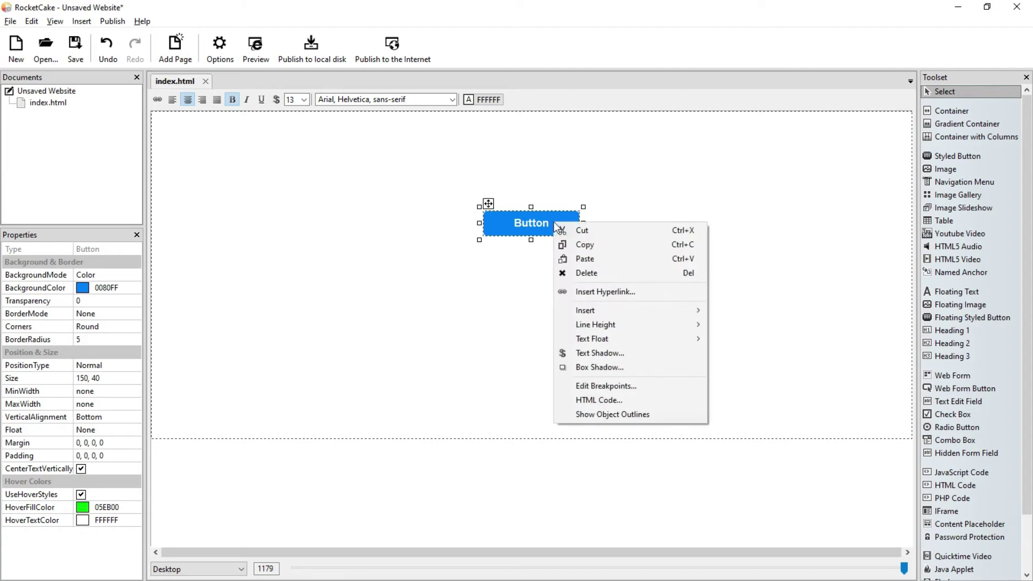
# - Change the button's transition to 3s by removing the decimal point, then return to the editor
pyautogui.click(592, 399)
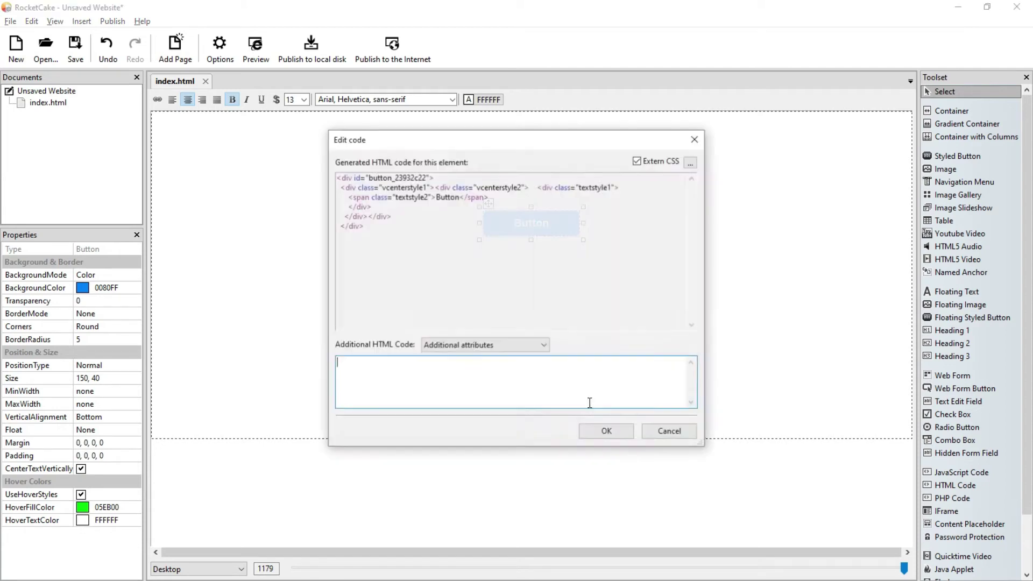
pyautogui.click(483, 347)
pyautogui.click(485, 376)
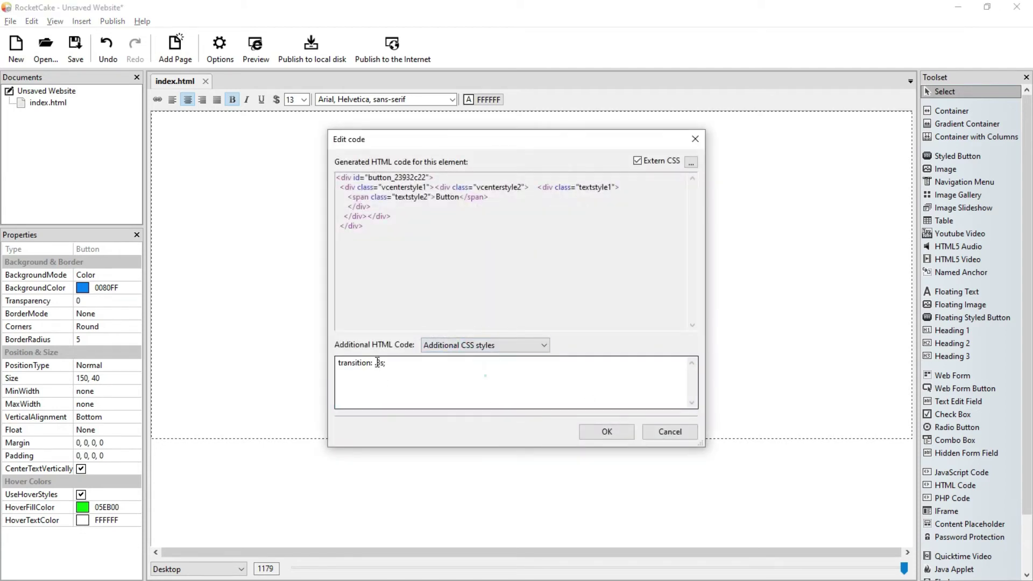
pyautogui.click(377, 362)
pyautogui.press('BackSpace')
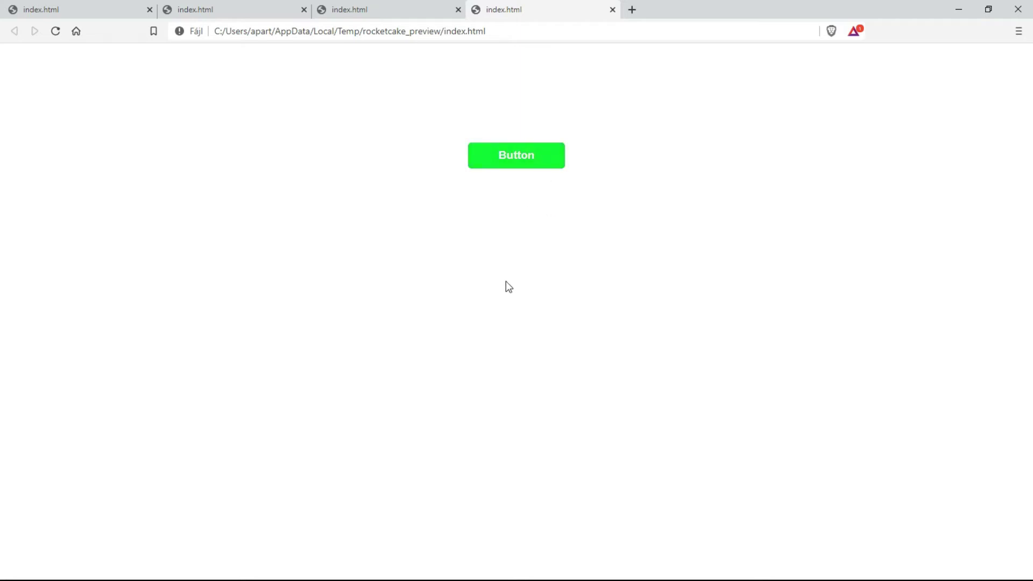
pyautogui.hotkey('alt', 'Tab')
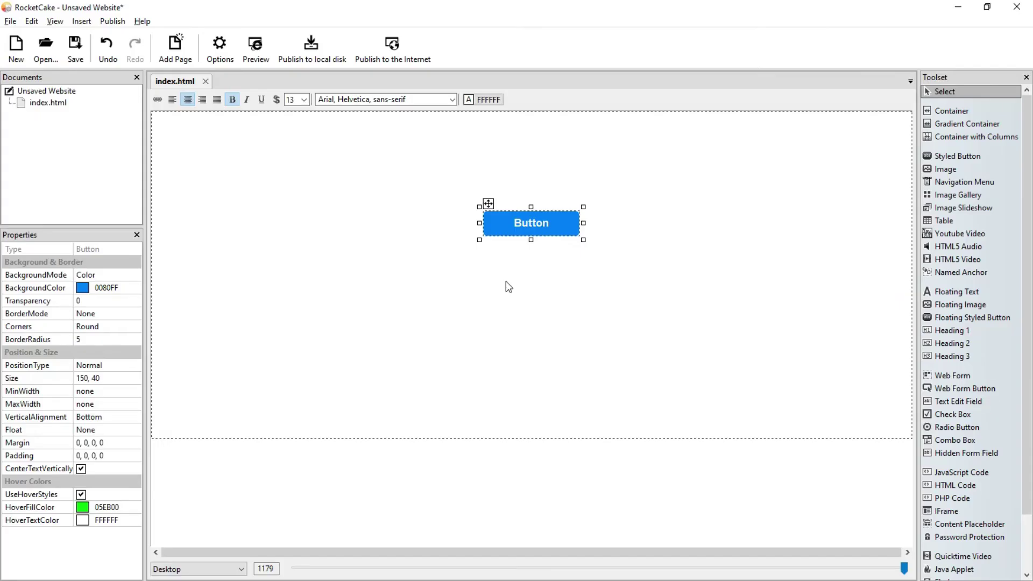
# - Edit the button's Additional CSS transition from 3s to .5s and confirm
pyautogui.click(566, 225)
pyautogui.rightClick(566, 225)
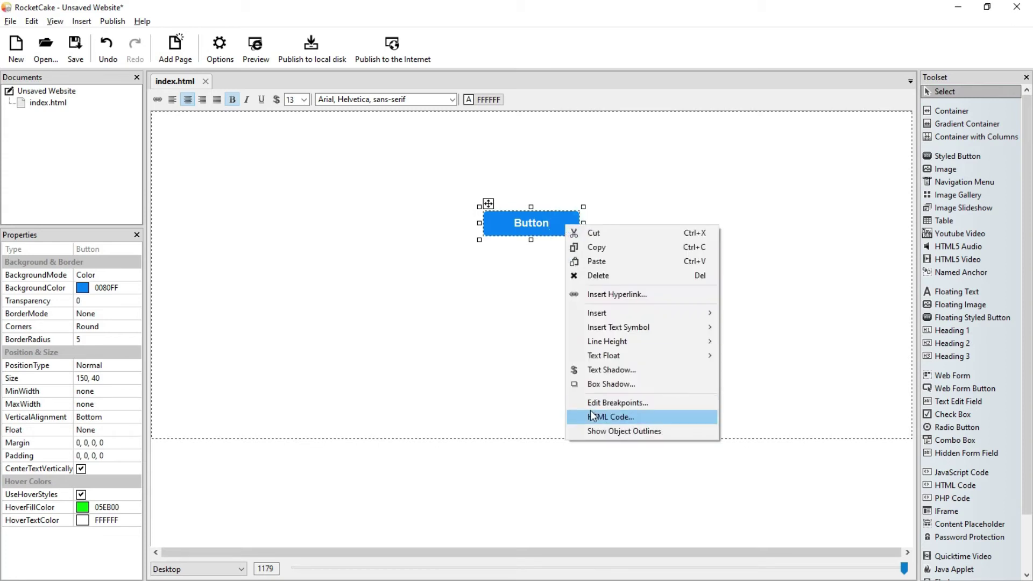
pyautogui.click(595, 418)
pyautogui.click(467, 347)
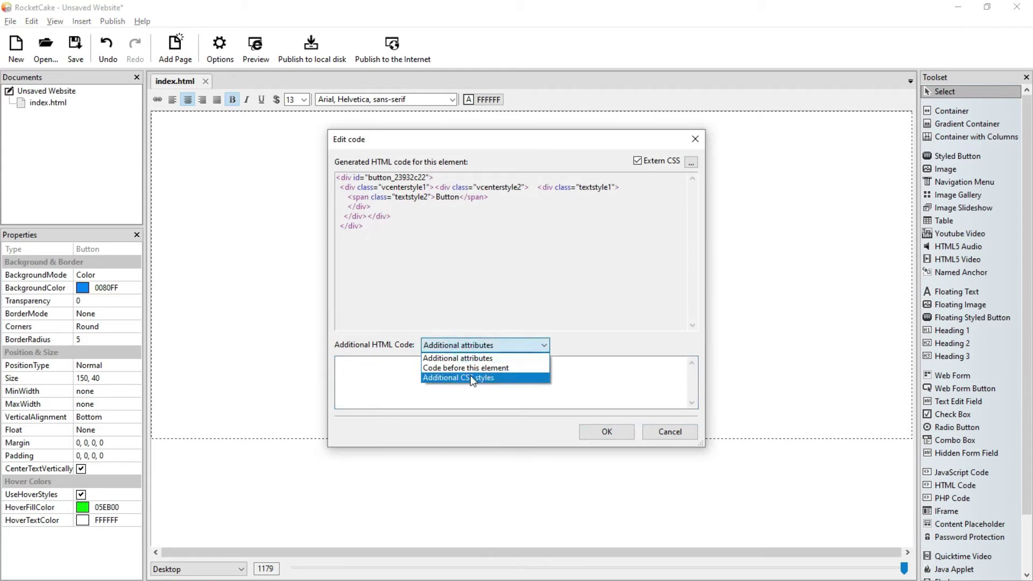
pyautogui.click(470, 375)
pyautogui.click(376, 363)
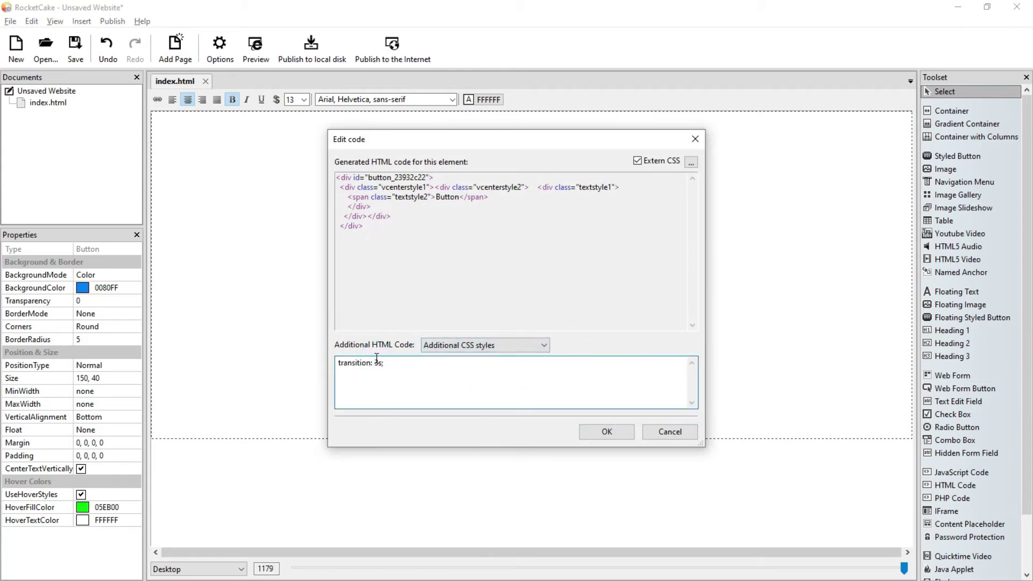
pyautogui.write('.')
pyautogui.press('Delete')
pyautogui.write('5')
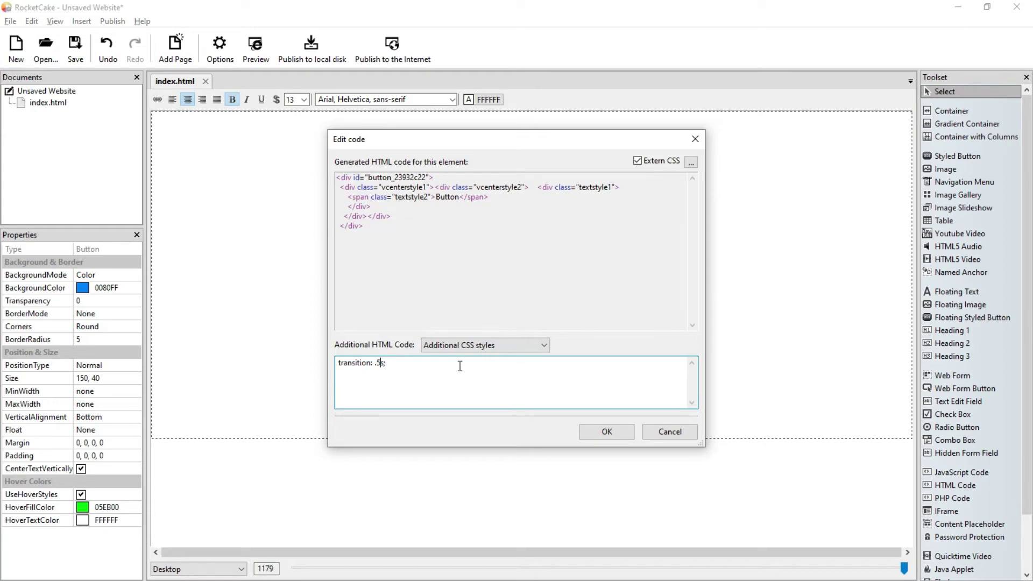
pyautogui.click(602, 434)
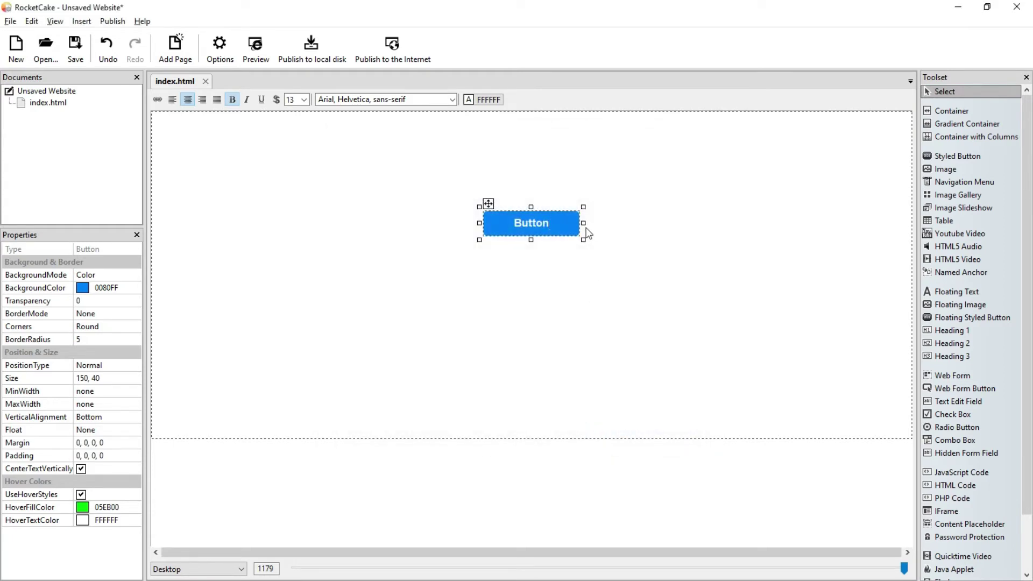
# - Copy the blue button into a row of four identical buttons and preview the page
pyautogui.click(562, 222)
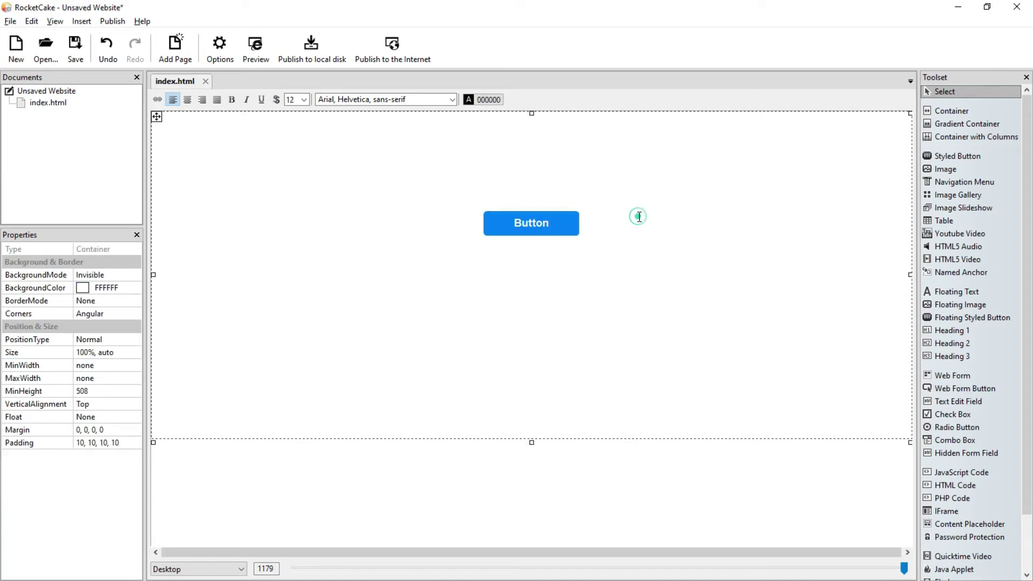
pyautogui.hotkey('ctrl', 'v')
pyautogui.hotkey('ctrl', 'v')
pyautogui.hotkey('ctrl', 'v')
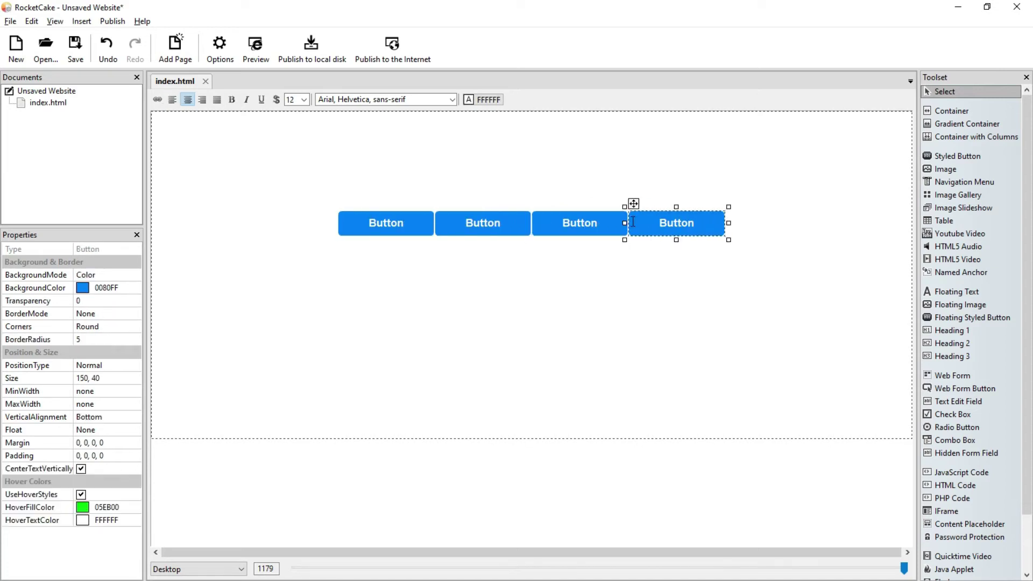
pyautogui.click(255, 51)
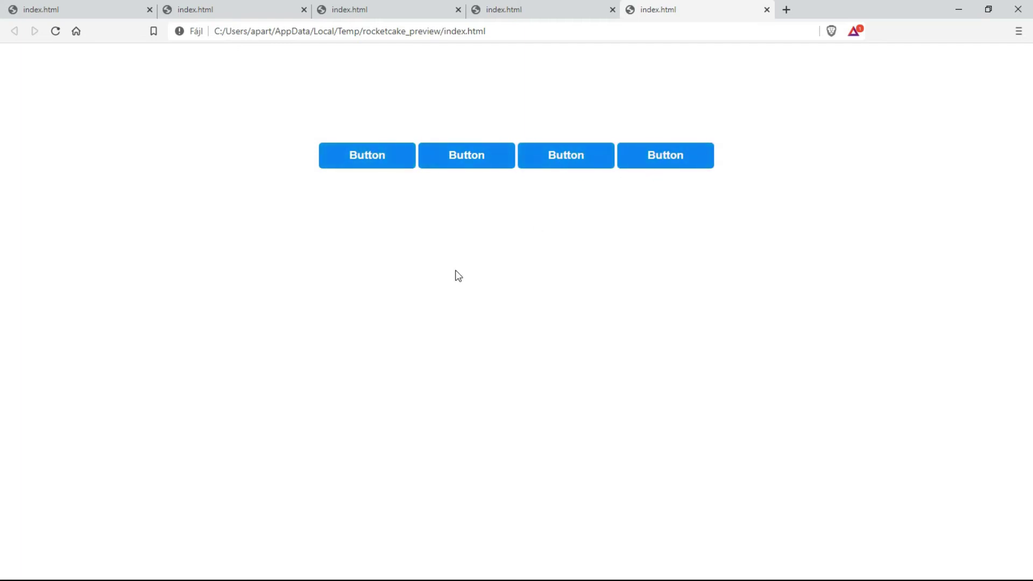
# - Confirm the first button's hover fade in the browser preview, then return to the RocketCake editor
pyautogui.hotkey('alt', 'Tab')
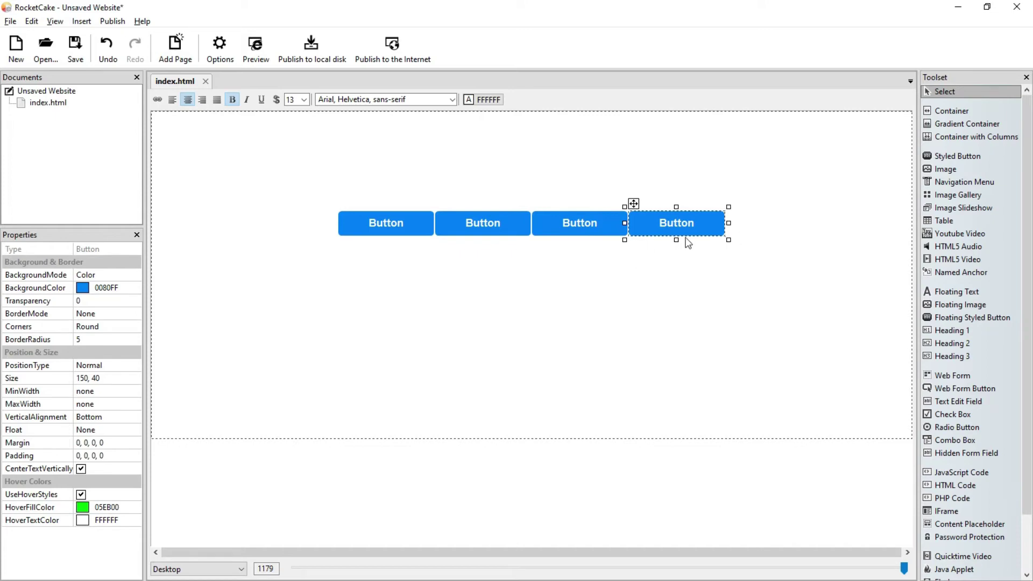
pyautogui.hotkey('alt', 'Tab')
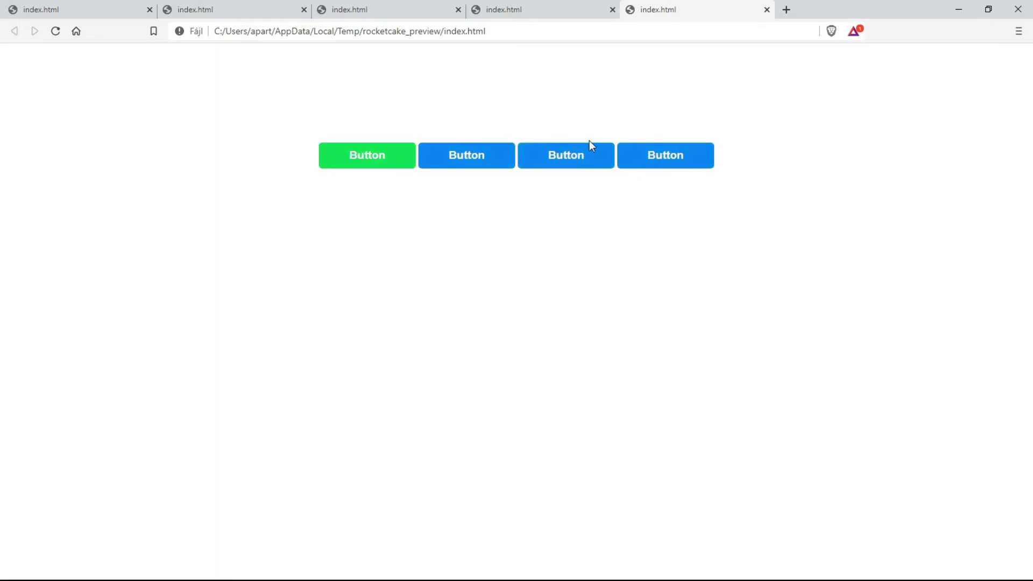
pyautogui.hotkey('alt', 'Tab')
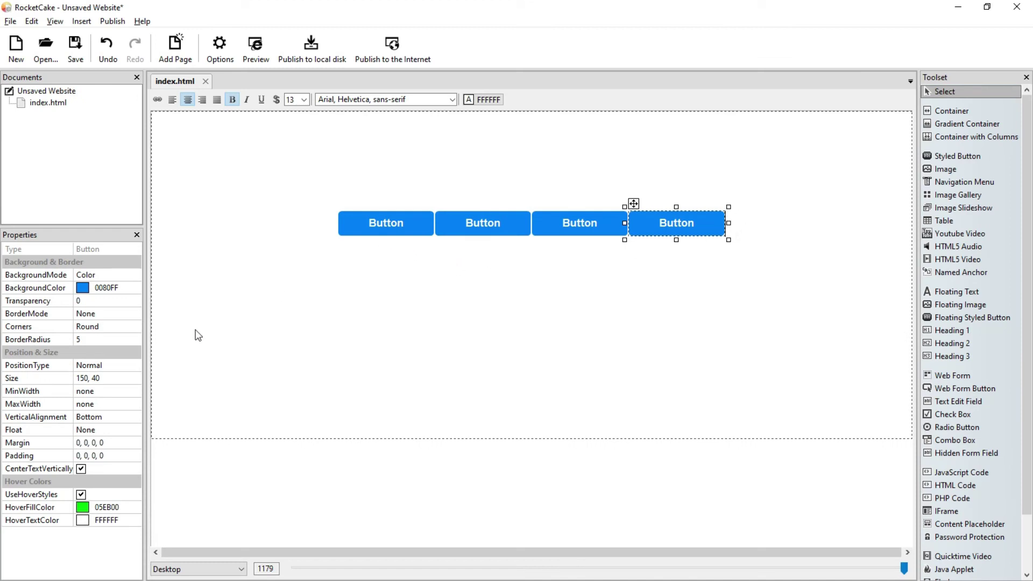
# - Paste a copy of the fourth blue button onto a new line below the row
pyautogui.click(830, 242)
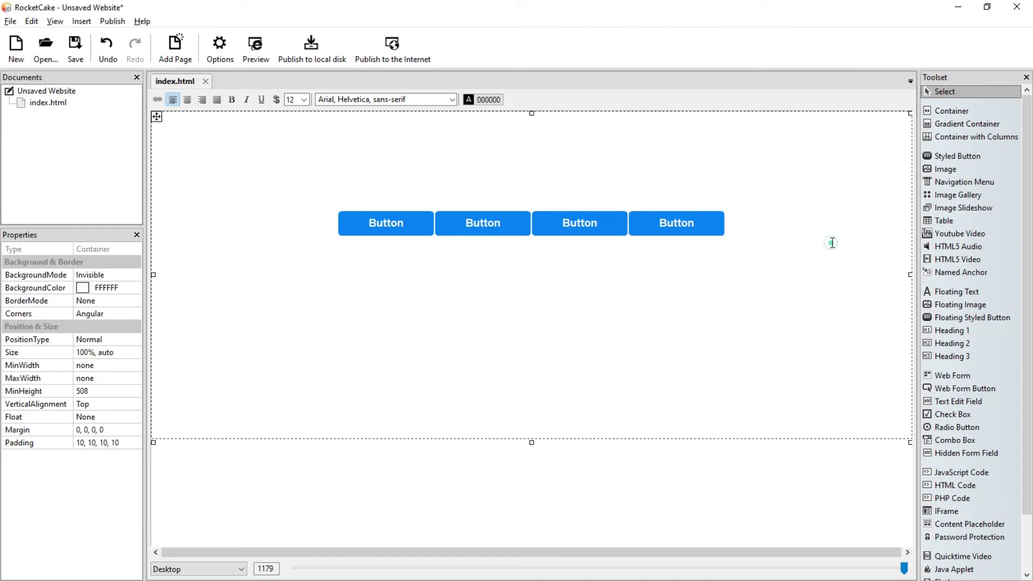
pyautogui.click(708, 229)
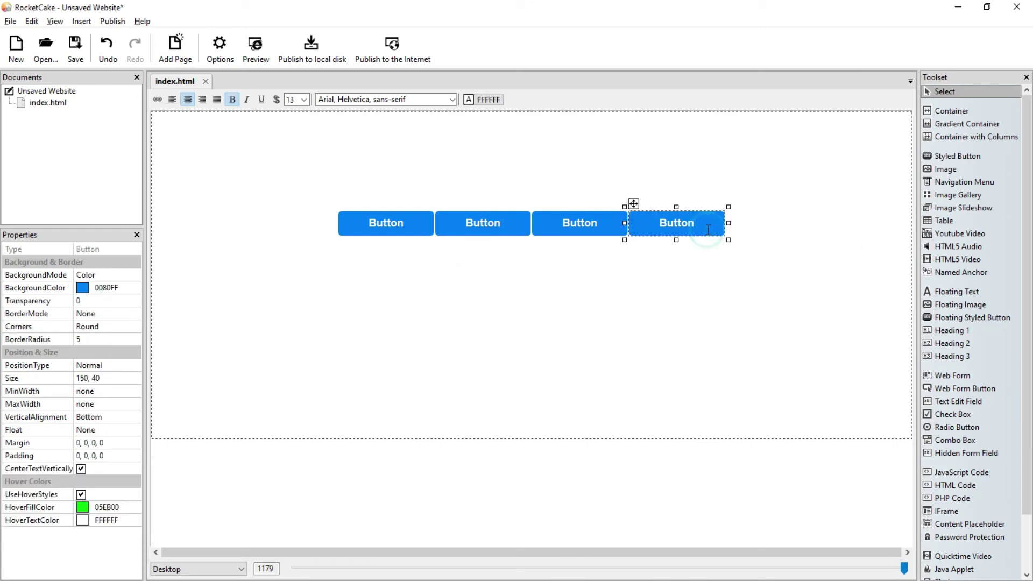
pyautogui.click(757, 226)
pyautogui.press('Return')
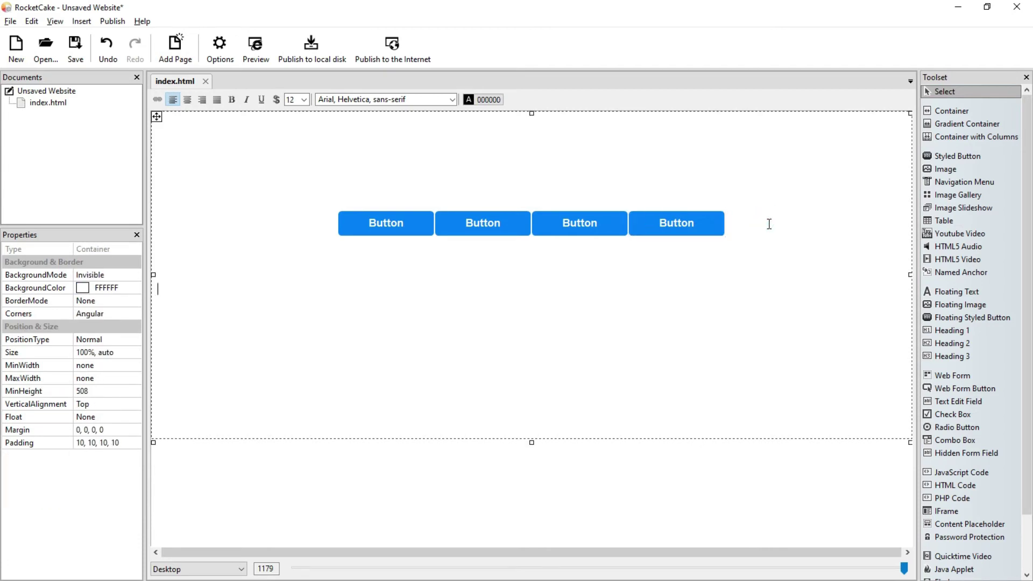
pyautogui.hotkey('ctrl', 'v')
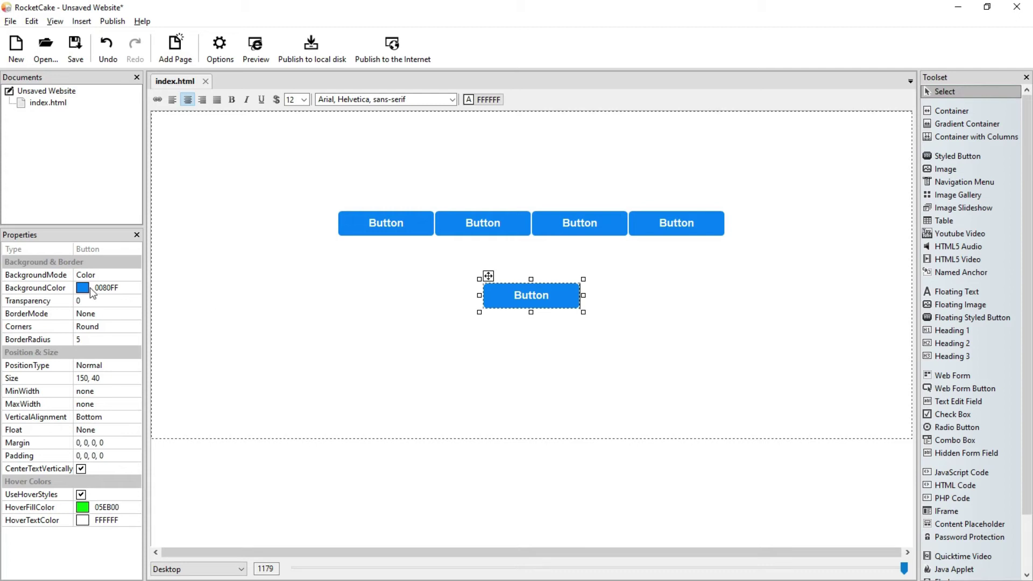
# - Give the new button an Invisible background and a Solid border of width 4
pyautogui.click(139, 276)
pyautogui.click(135, 275)
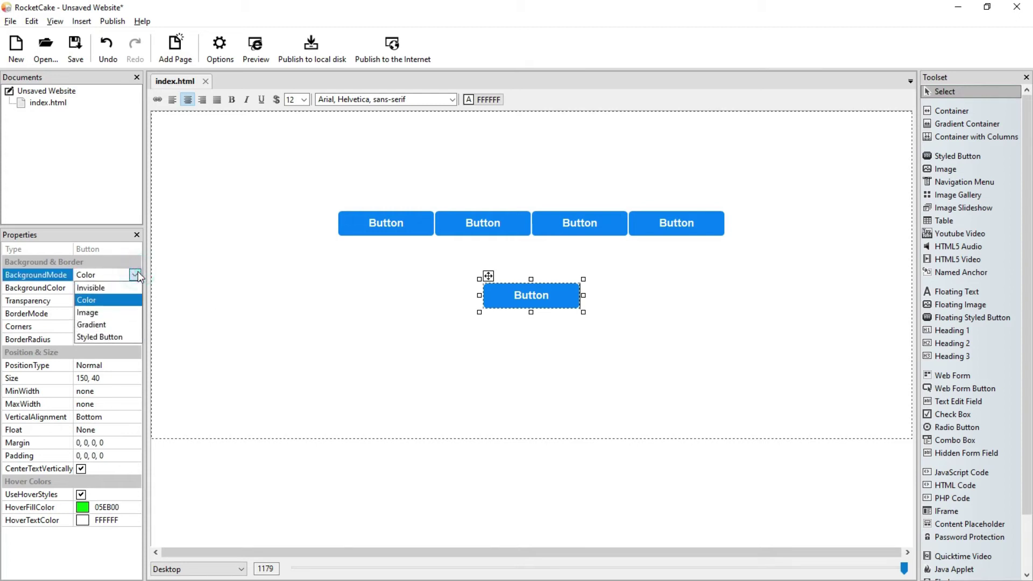
pyautogui.click(135, 289)
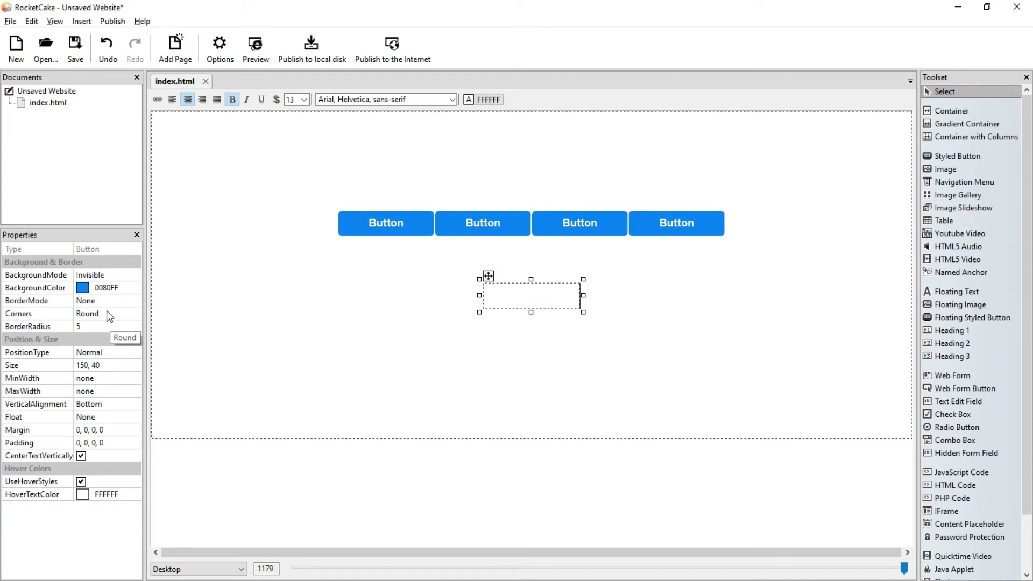
pyautogui.click(133, 300)
pyautogui.click(134, 300)
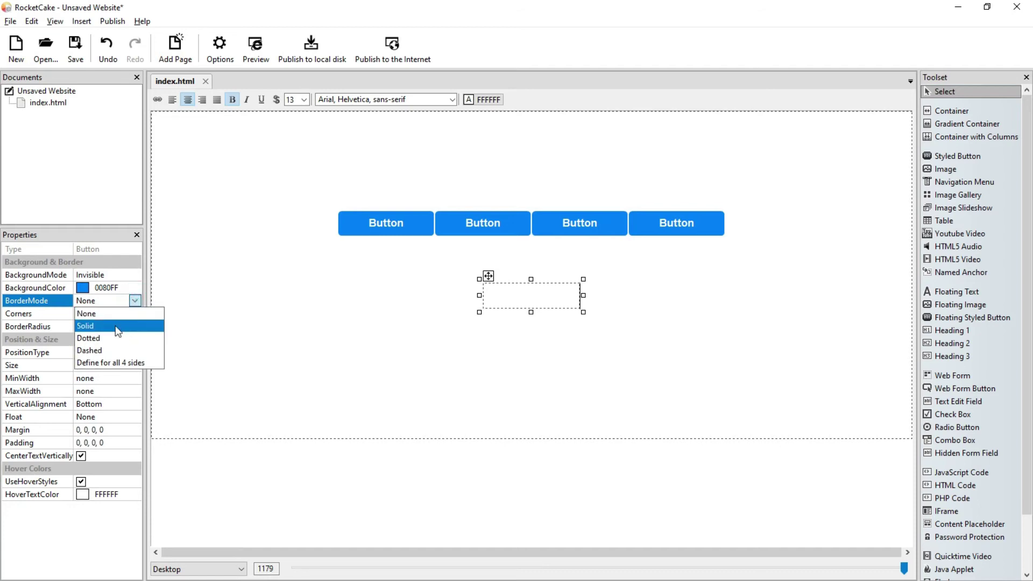
pyautogui.click(115, 325)
pyautogui.click(108, 326)
pyautogui.write('4')
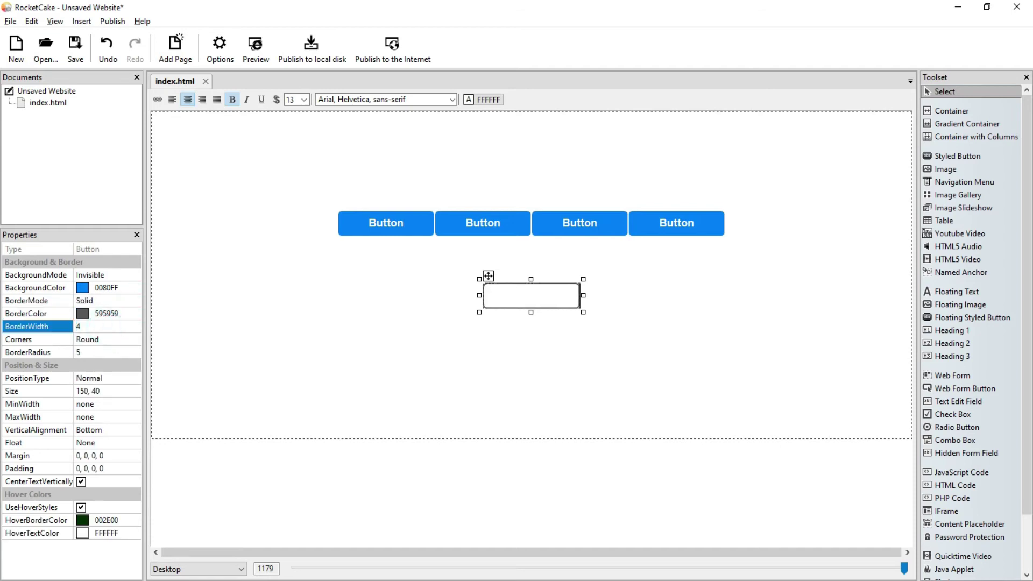
pyautogui.press('Return')
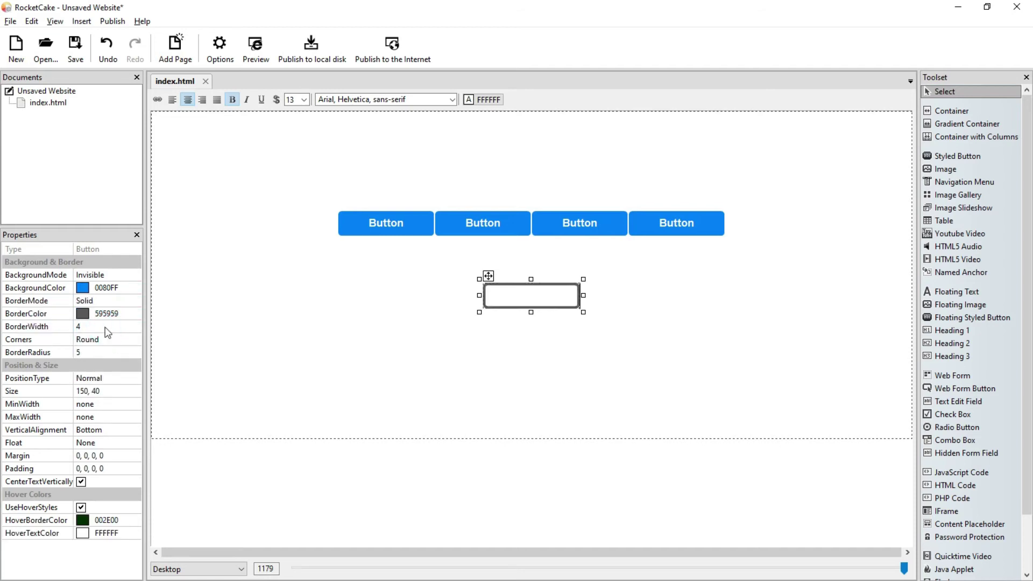
# - Make the border and label text blue 0080FF and set BorderRadius to 20
pyautogui.click(127, 315)
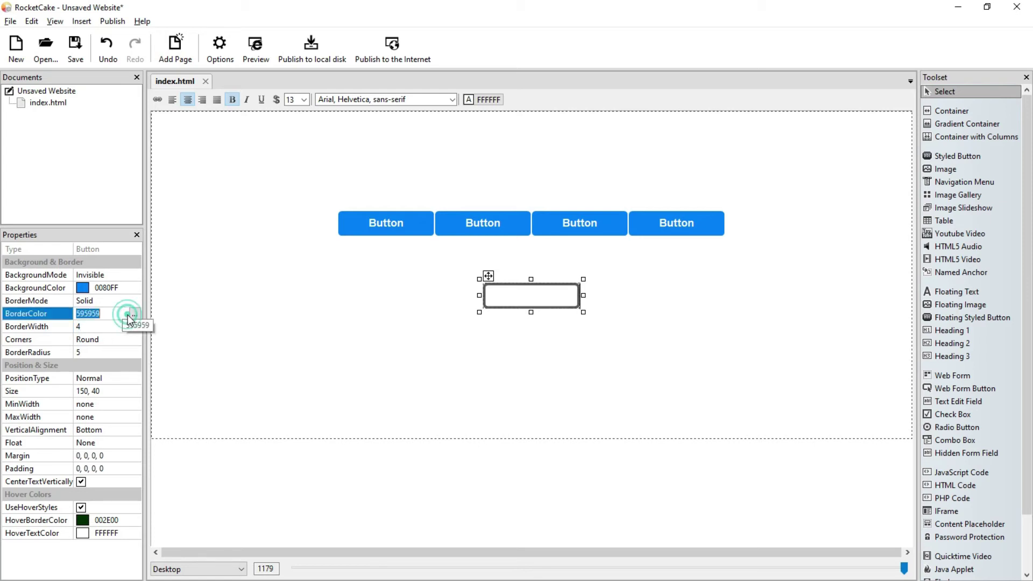
pyautogui.click(134, 314)
pyautogui.click(218, 306)
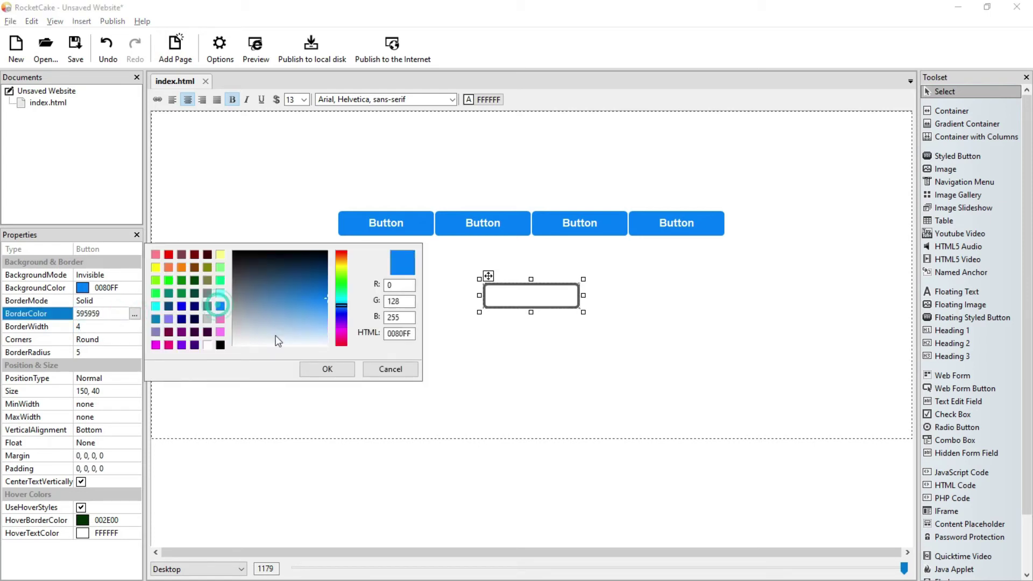
pyautogui.click(337, 371)
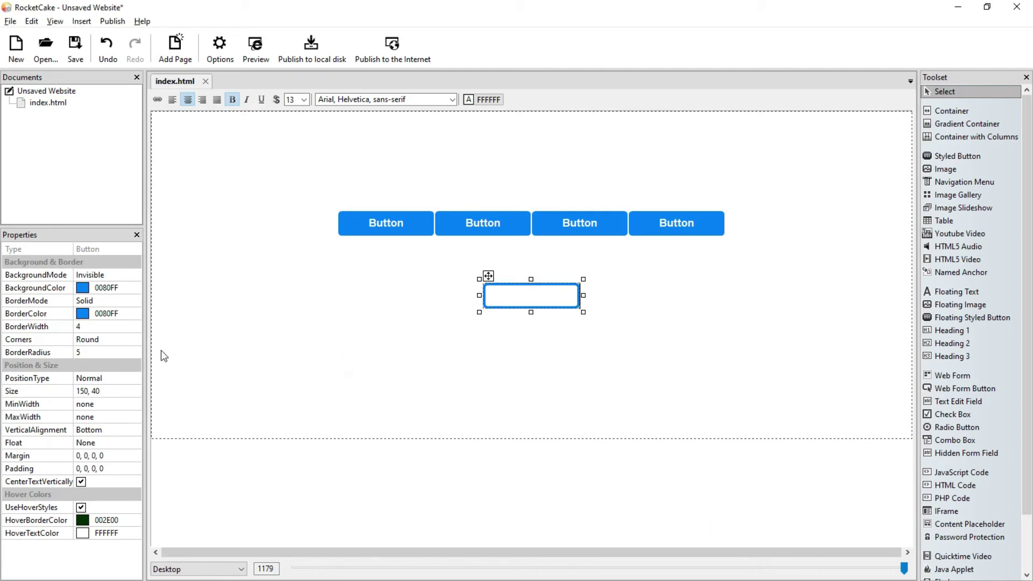
pyautogui.click(484, 99)
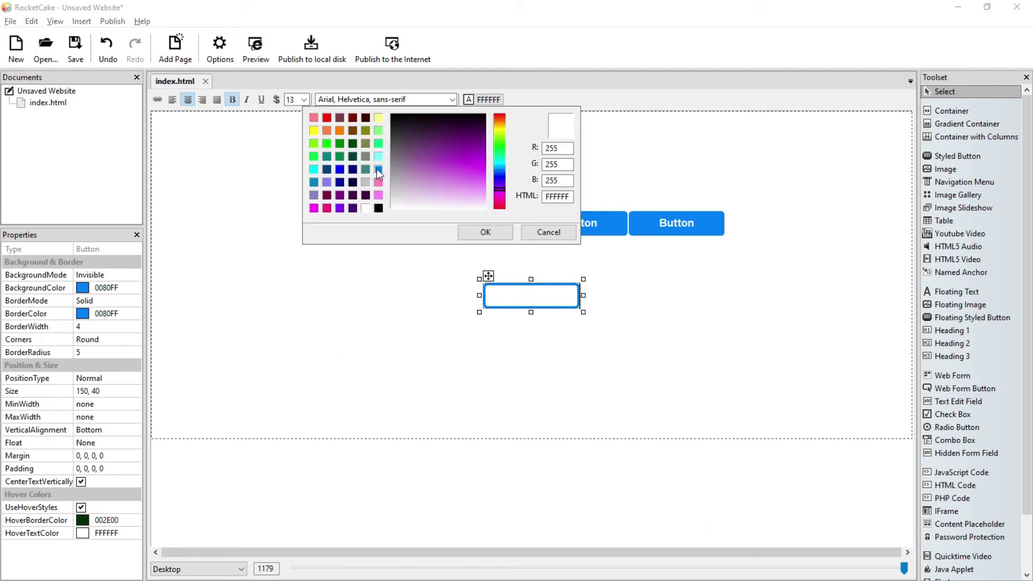
pyautogui.click(379, 169)
pyautogui.click(484, 231)
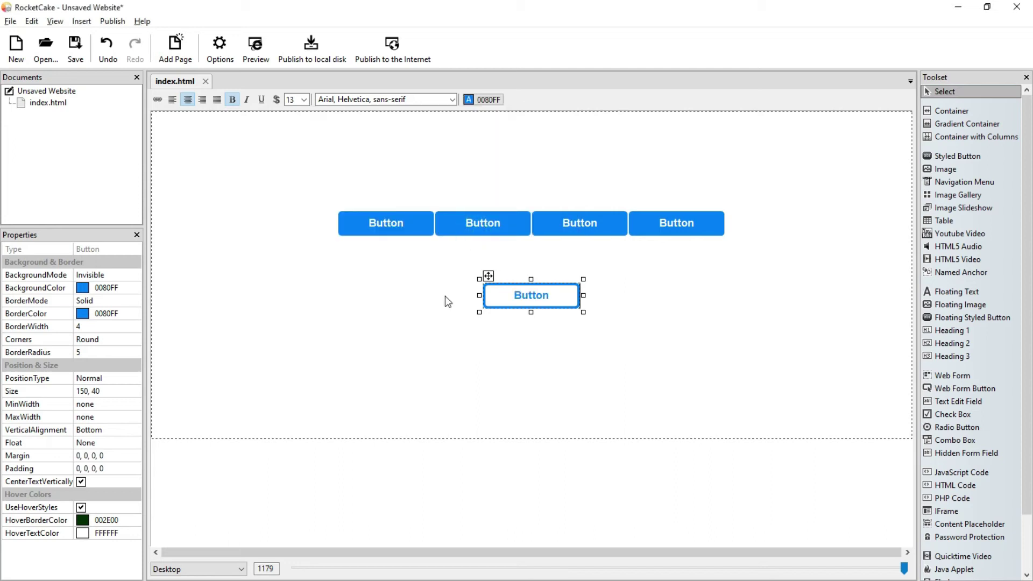
pyautogui.click(99, 350)
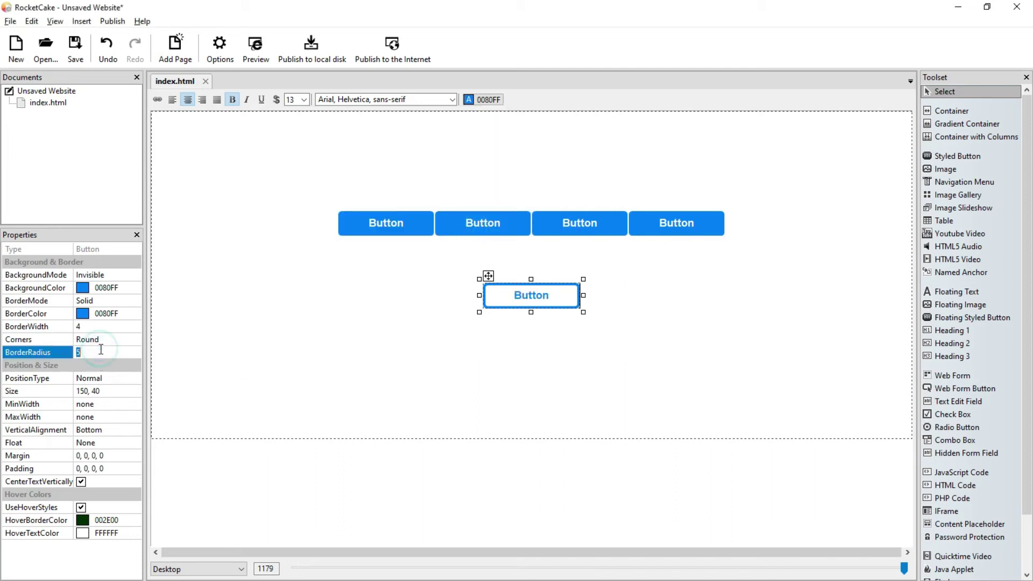
pyautogui.write('20')
pyautogui.press('Return')
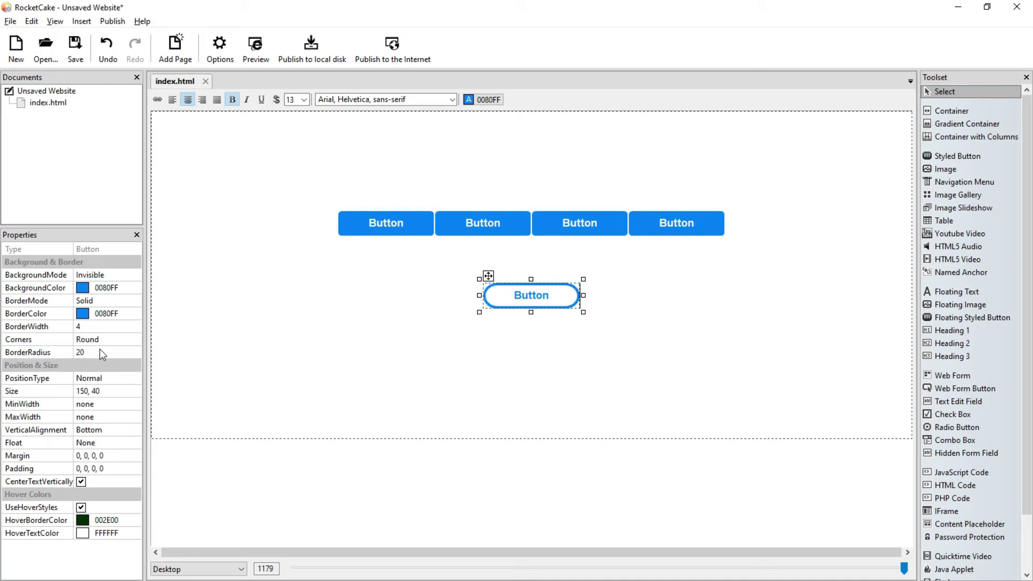
# - Set HoverBorderColor to bright green 05EB00 and check it in the browser preview
pyautogui.click(116, 520)
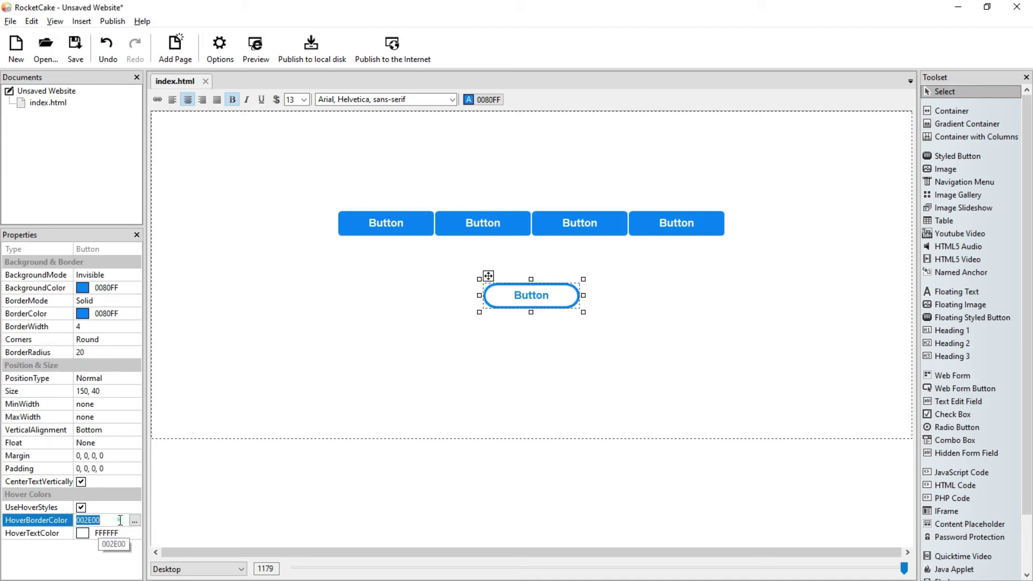
pyautogui.click(134, 520)
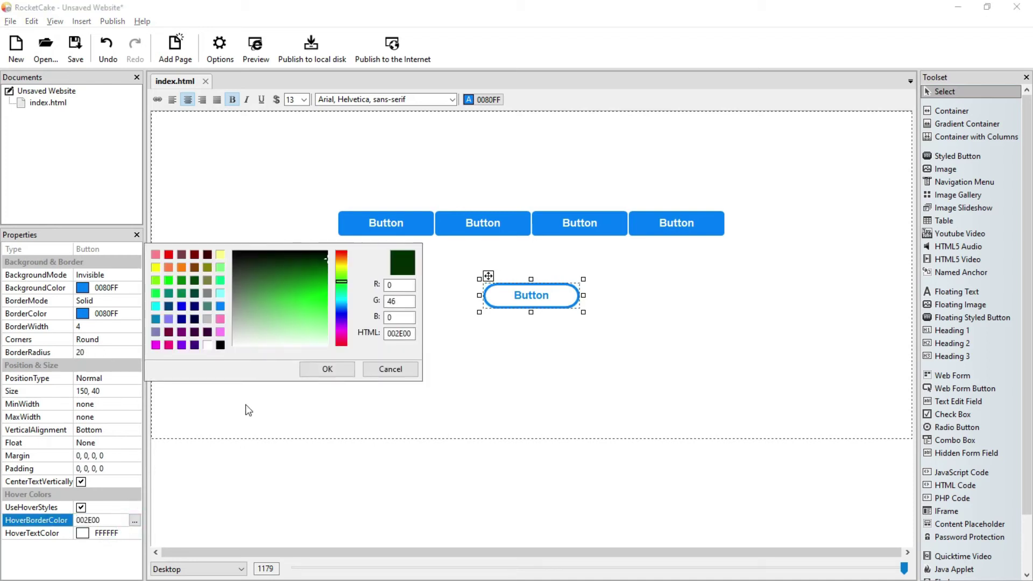
pyautogui.click(403, 289)
pyautogui.write('5')
pyautogui.press('Tab')
pyautogui.write('235')
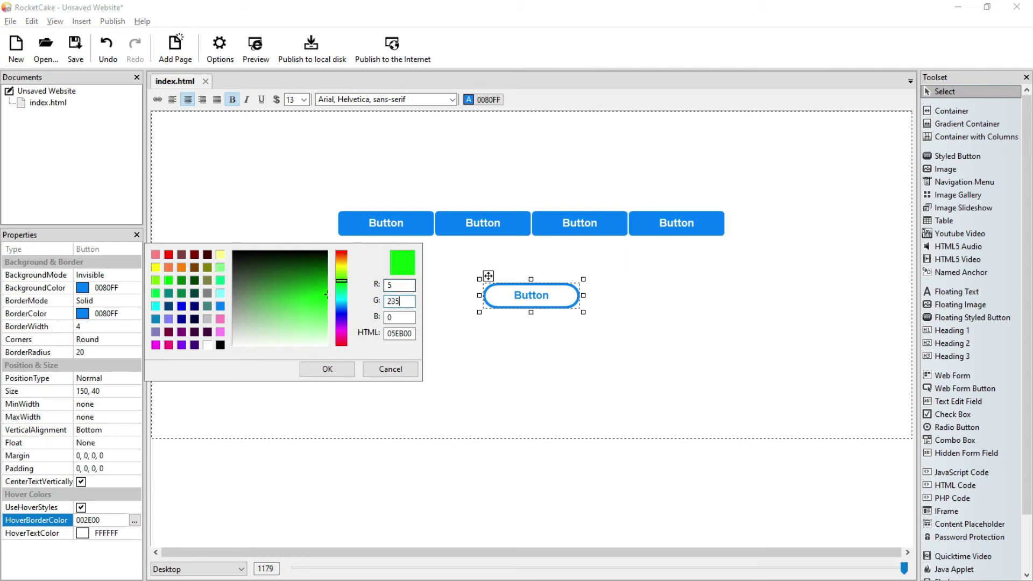
pyautogui.click(328, 372)
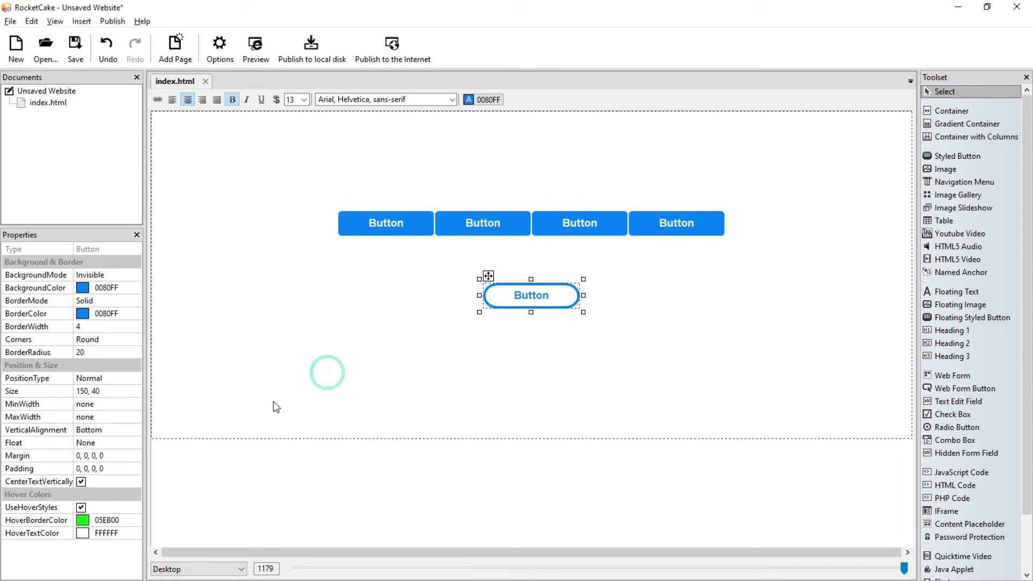
pyautogui.click(256, 51)
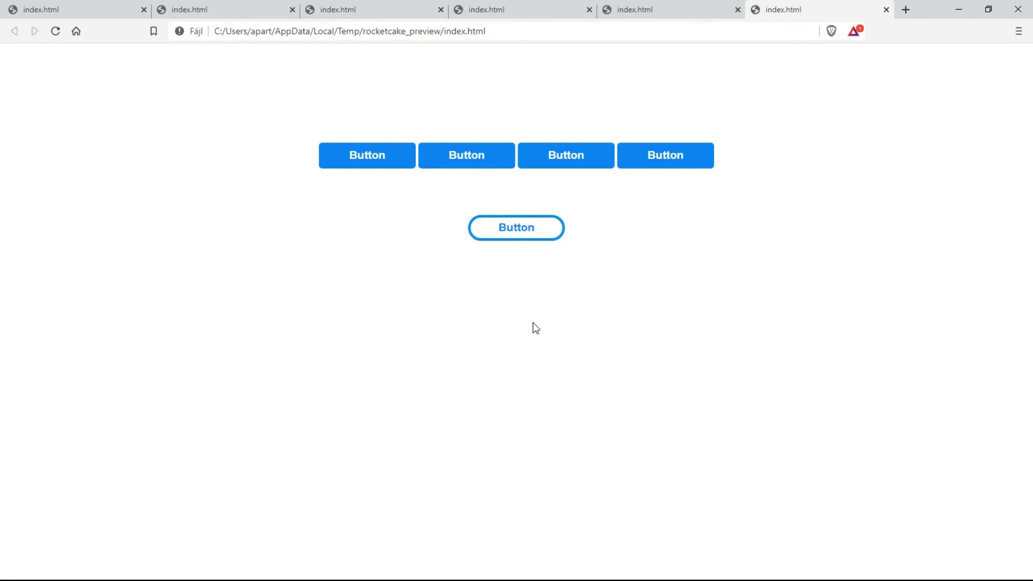
pyautogui.hotkey('alt', 'Tab')
# - Set HoverTextColor to blue 0080FF and preview the updated page
pyautogui.click(131, 532)
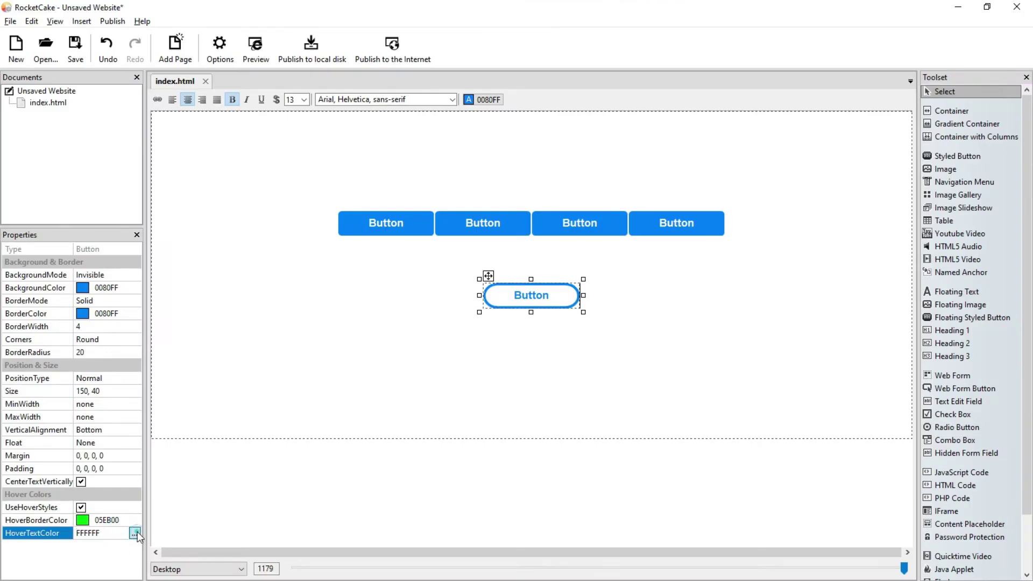
pyautogui.click(134, 533)
pyautogui.click(220, 306)
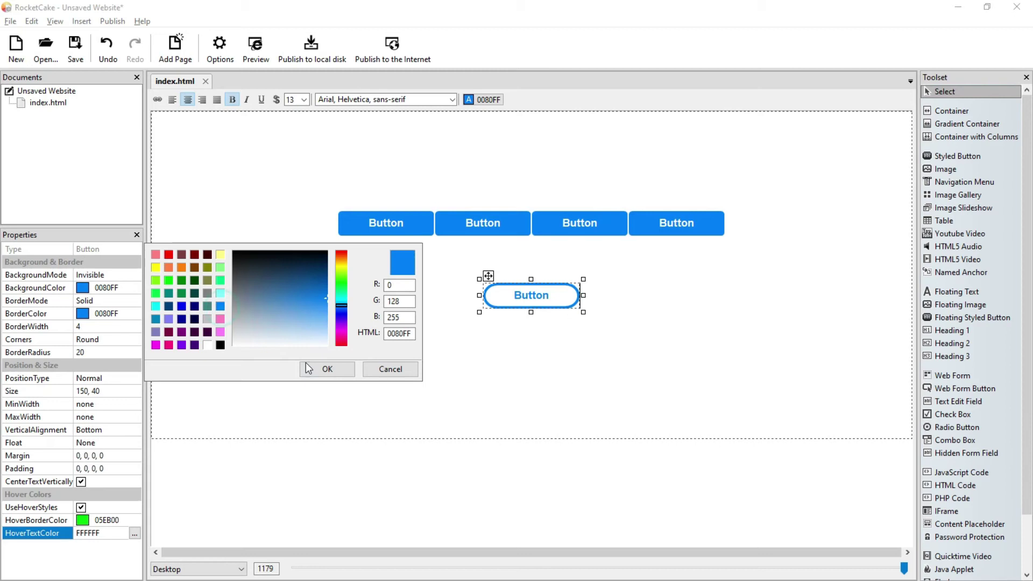
pyautogui.click(309, 367)
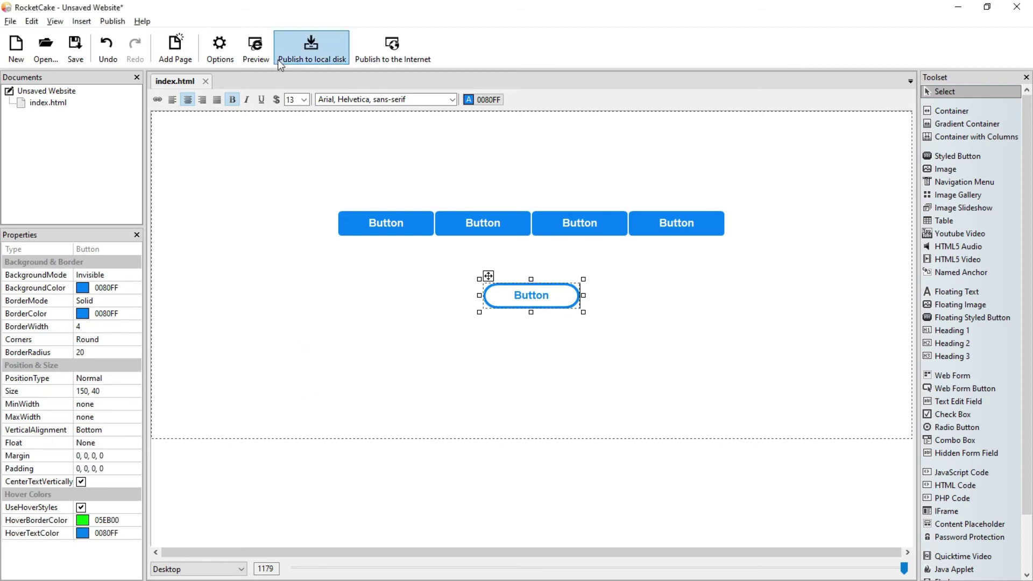
pyautogui.click(255, 48)
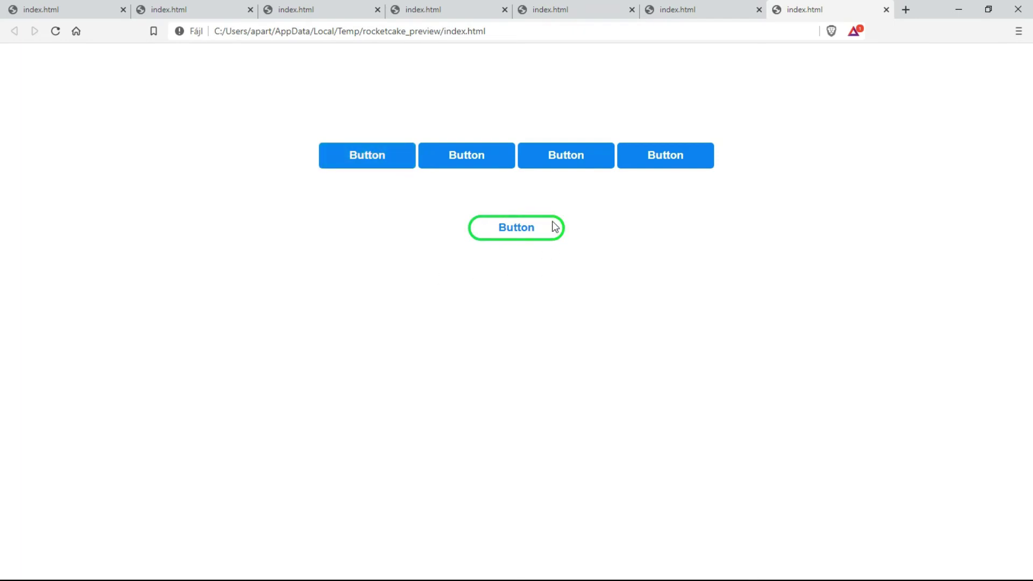
# - Move the outlined button further down the page and select its label text
pyautogui.hotkey('alt', 'Tab')
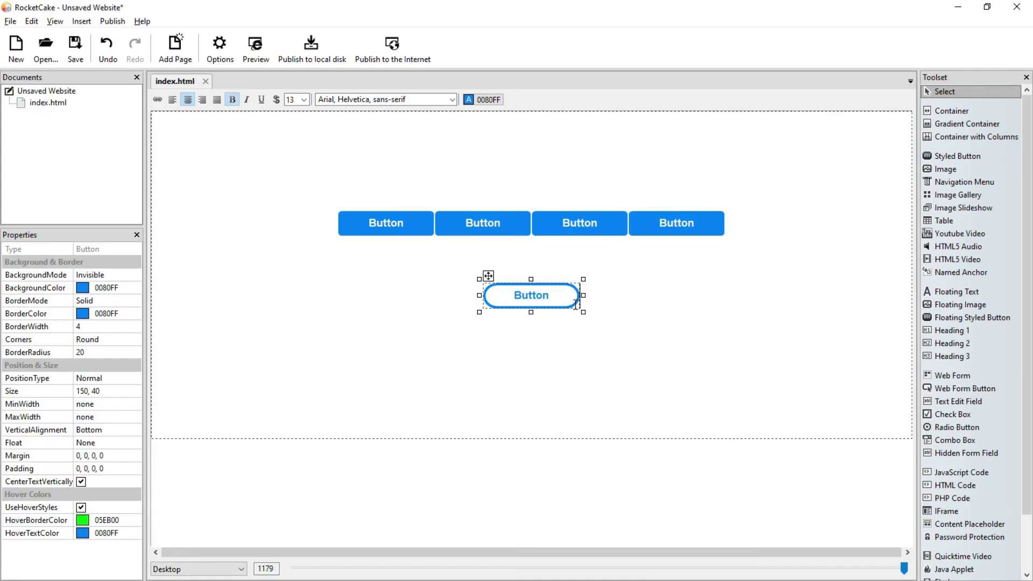
pyautogui.moveTo(547, 296); pyautogui.dragTo(548, 351)
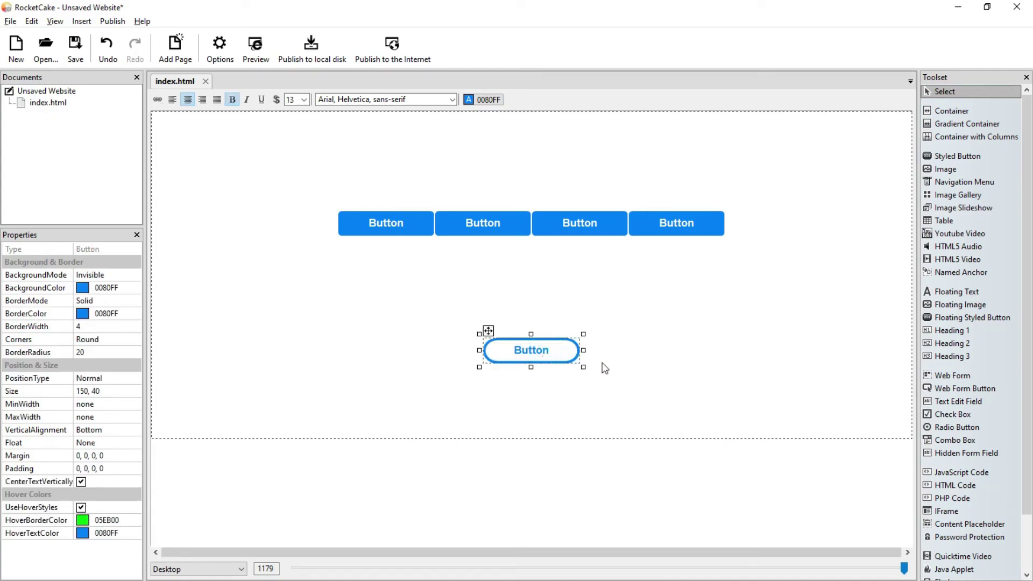
pyautogui.hotkey('ctrl', 'a')
# - Set the outlined button's HoverTextColor to white FFFFFF and preview the page
pyautogui.click(131, 531)
pyautogui.click(133, 534)
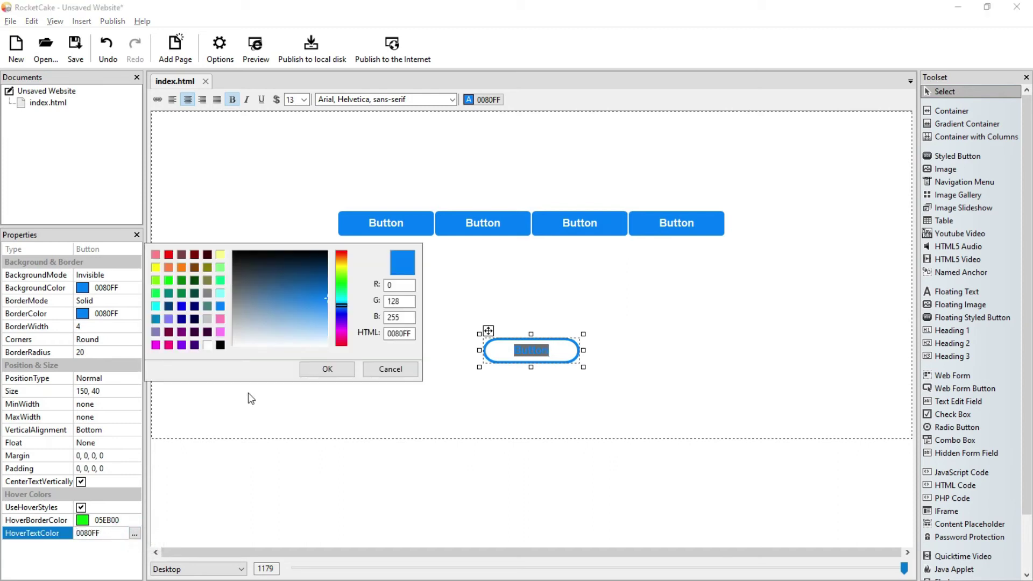
pyautogui.click(208, 346)
pyautogui.click(314, 369)
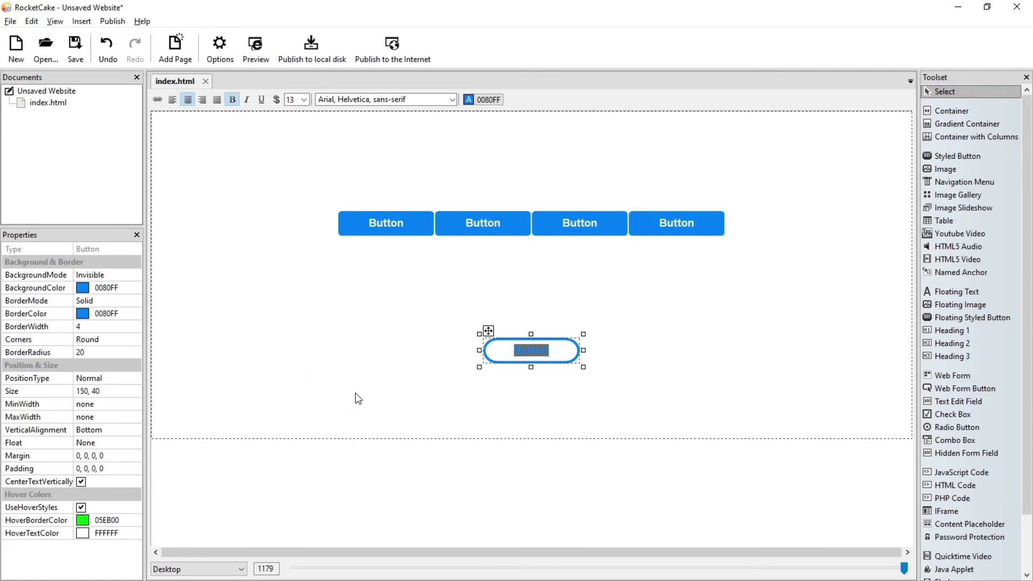
pyautogui.click(355, 392)
pyautogui.click(255, 46)
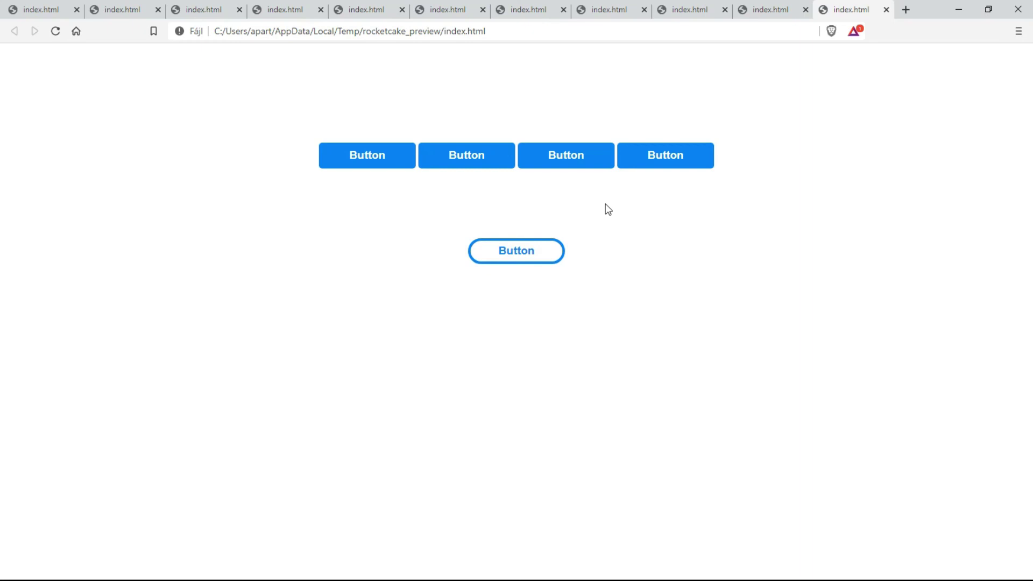
# - Add a new line above the outlined button reading 'transition: .7s;'
pyautogui.hotkey('alt', 'Tab')
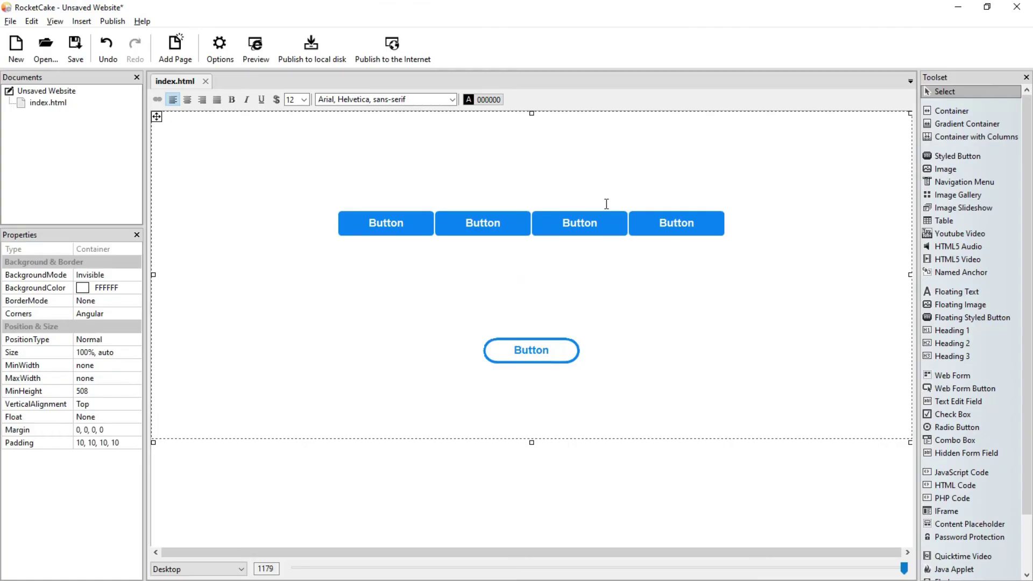
pyautogui.click(608, 251)
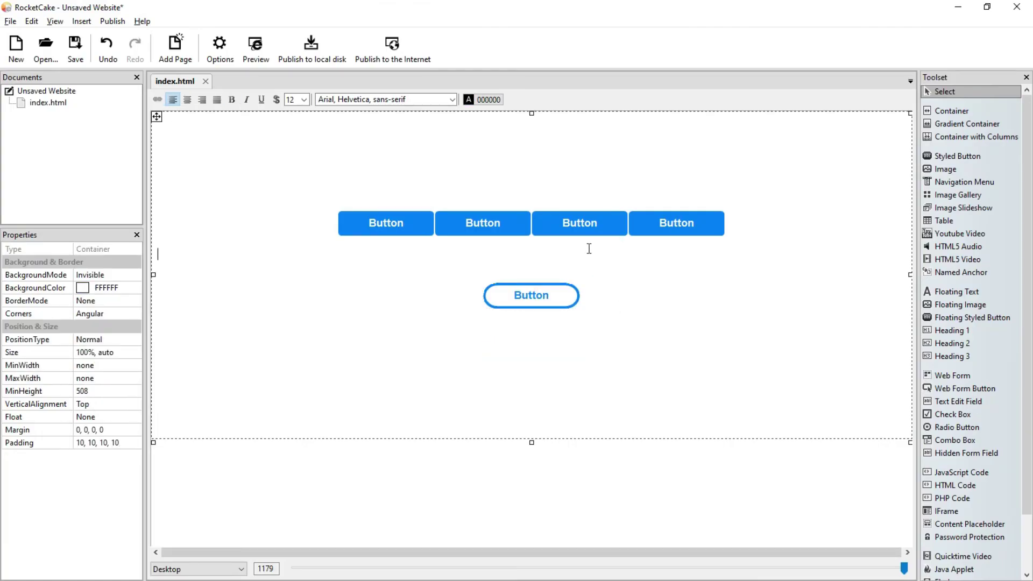
pyautogui.click(588, 259)
pyautogui.press('Return')
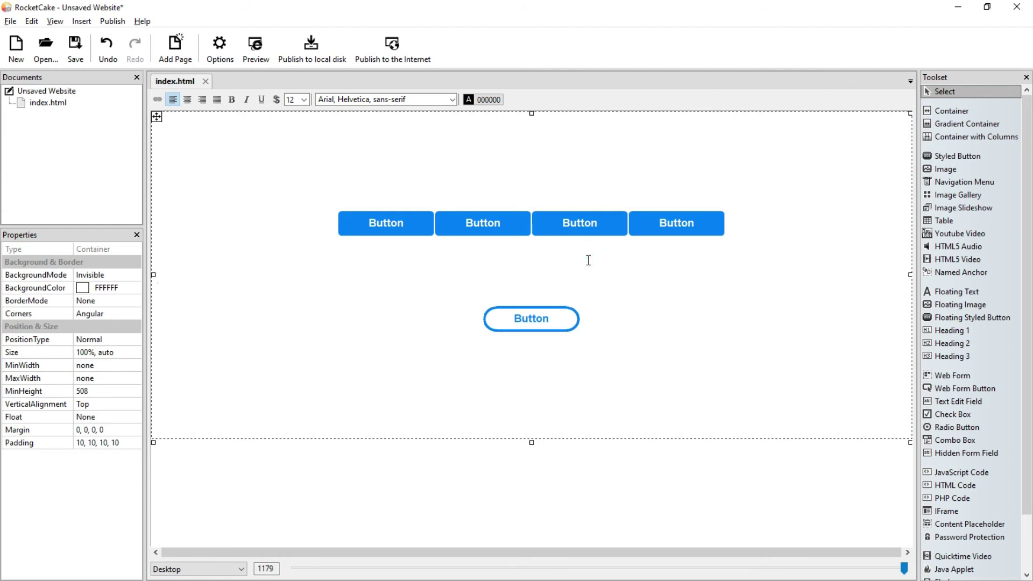
pyautogui.write('transition: .7s;')
# - Center the 'transition: .7s;' line and make it size 32 in blue 0080FF
pyautogui.hotkey('shift', 'Home')
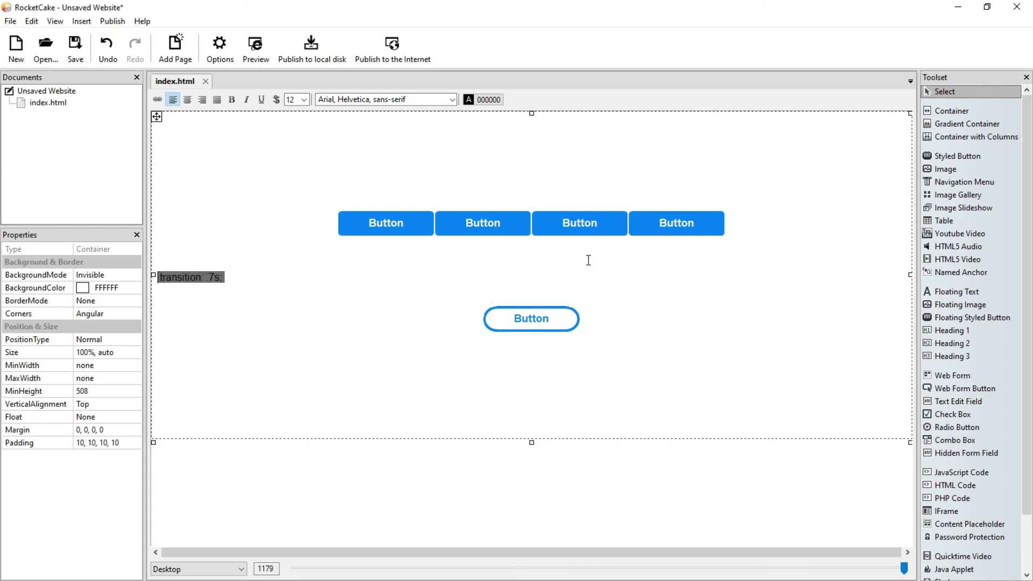
pyautogui.click(187, 99)
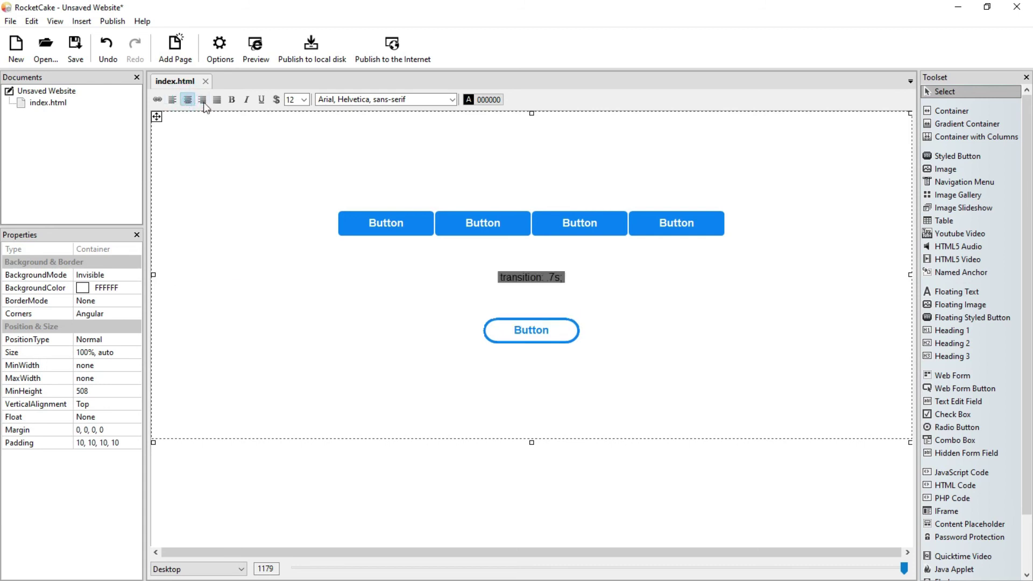
pyautogui.click(304, 100)
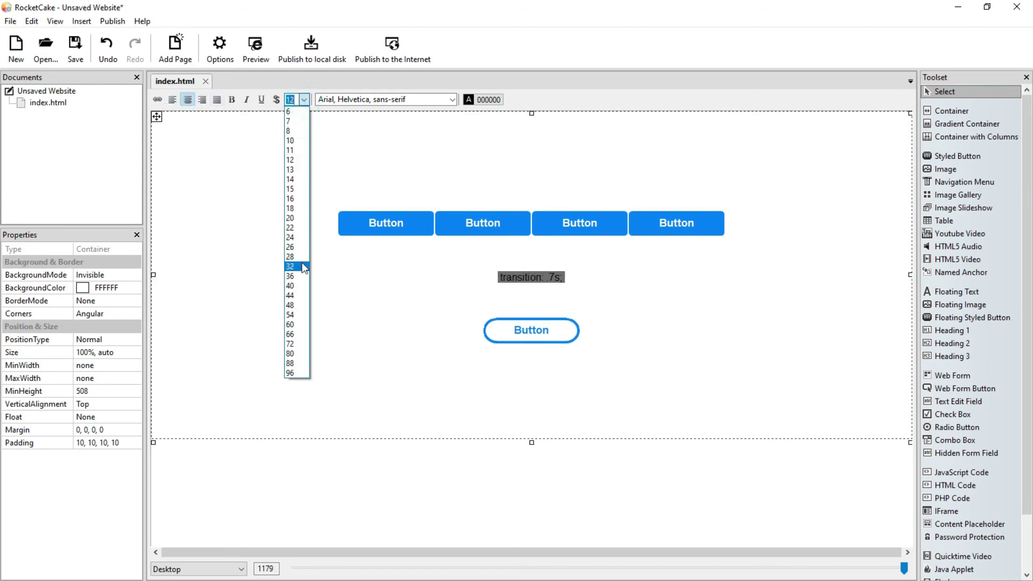
pyautogui.click(303, 263)
pyautogui.click(484, 99)
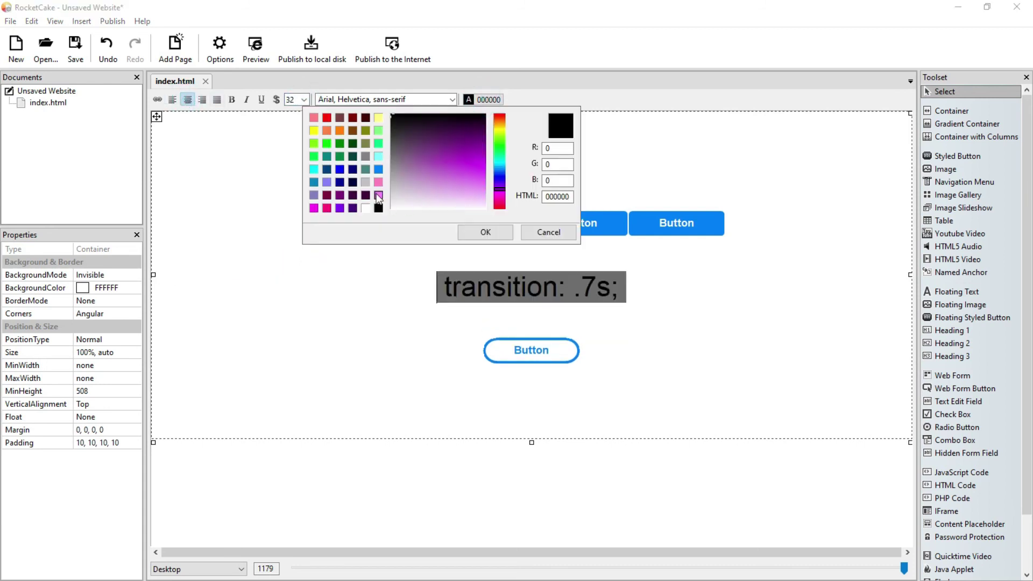
pyautogui.click(379, 170)
pyautogui.click(473, 232)
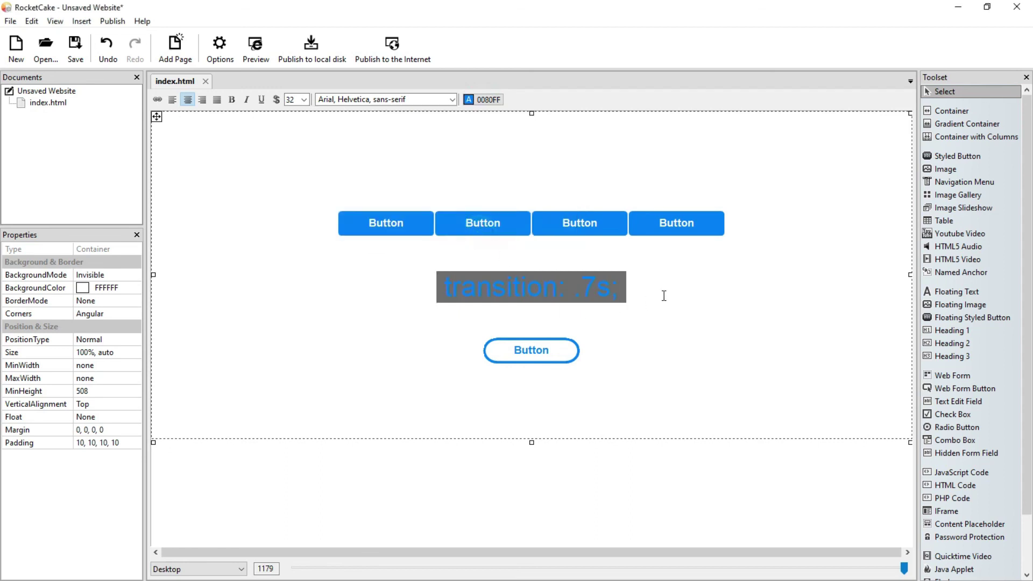
pyautogui.click(665, 292)
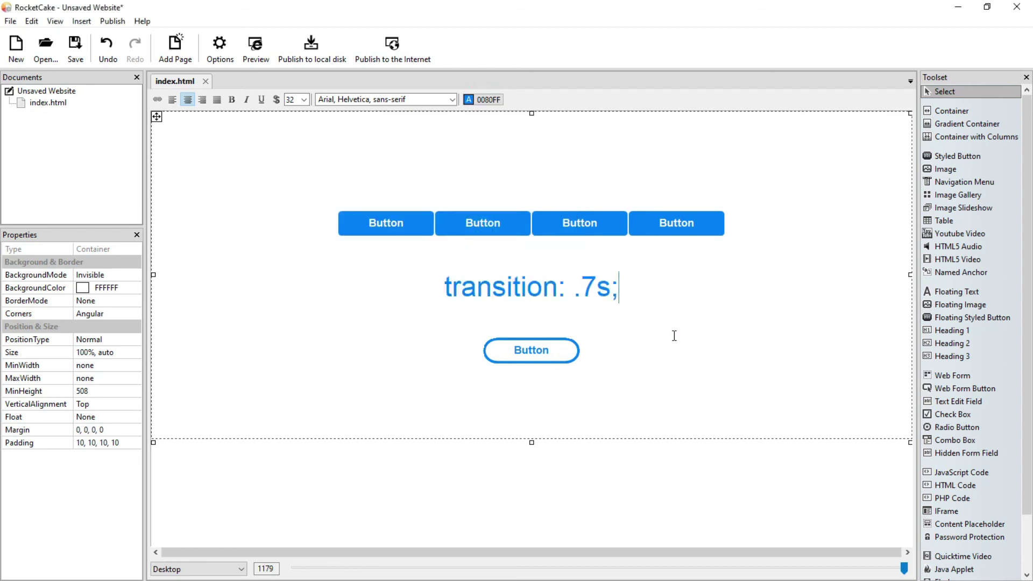
pyautogui.click(612, 380)
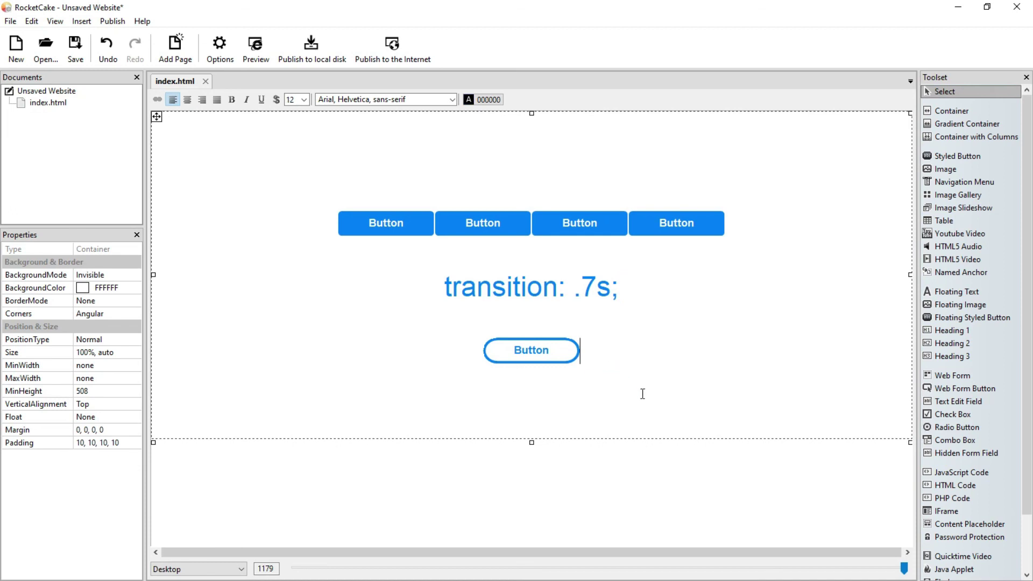
# - Type 'rocketcaketutorials.com' on a new line below the outlined button
pyautogui.press('Return')
pyautogui.write('raocketcake')
pyautogui.press('Left')
pyautogui.press('Left')
pyautogui.press('Left')
pyautogui.press('Left')
pyautogui.press('Delete')
pyautogui.press('End')
pyautogui.write('tutoria')
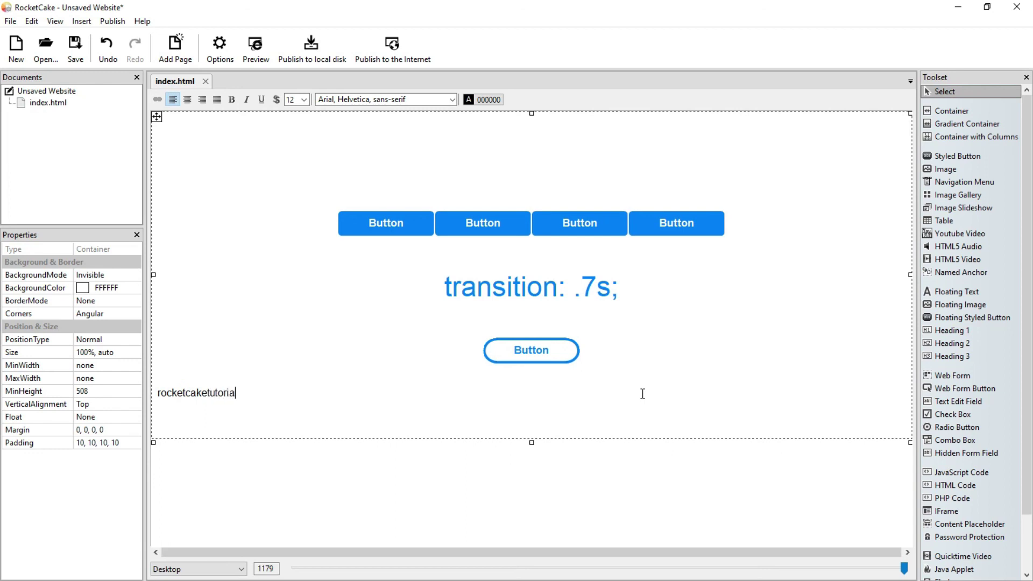
pyautogui.write('ls.com')
# - Make the rocketcaketutorials.com line blue 0080FF, centered, bold, and size 32
pyautogui.hotkey('shift', 'End')
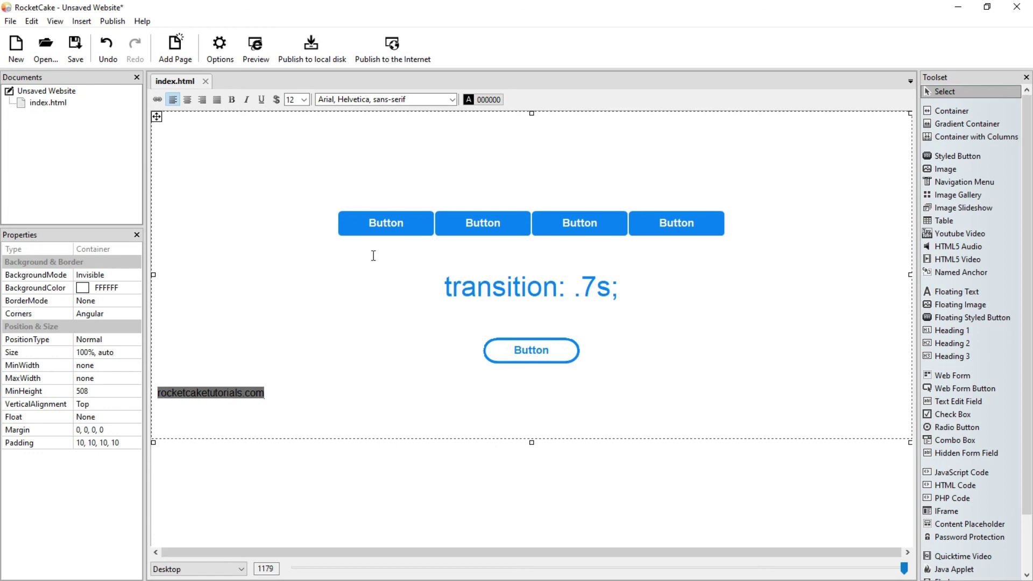
pyautogui.click(486, 100)
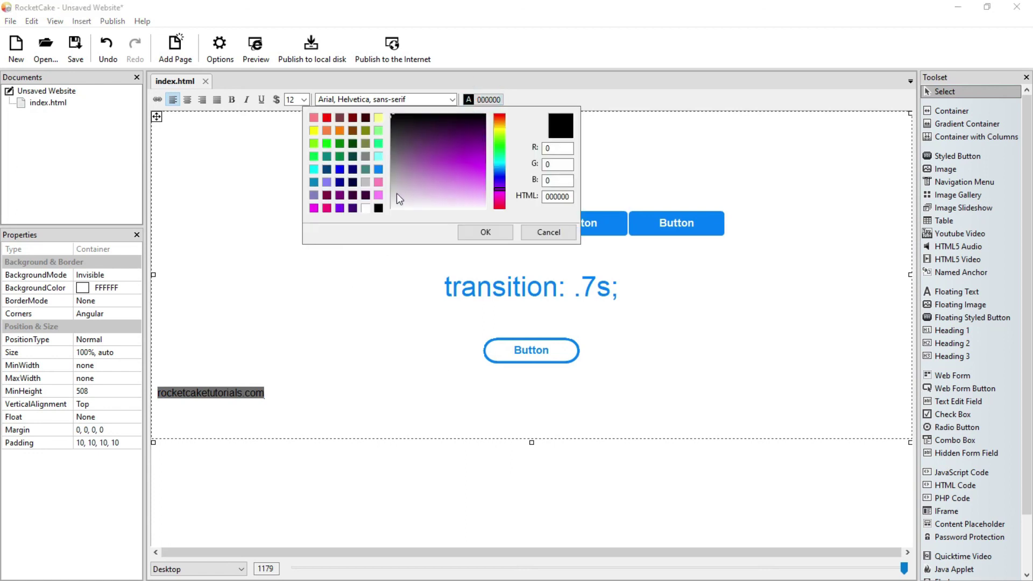
pyautogui.click(379, 169)
pyautogui.click(468, 232)
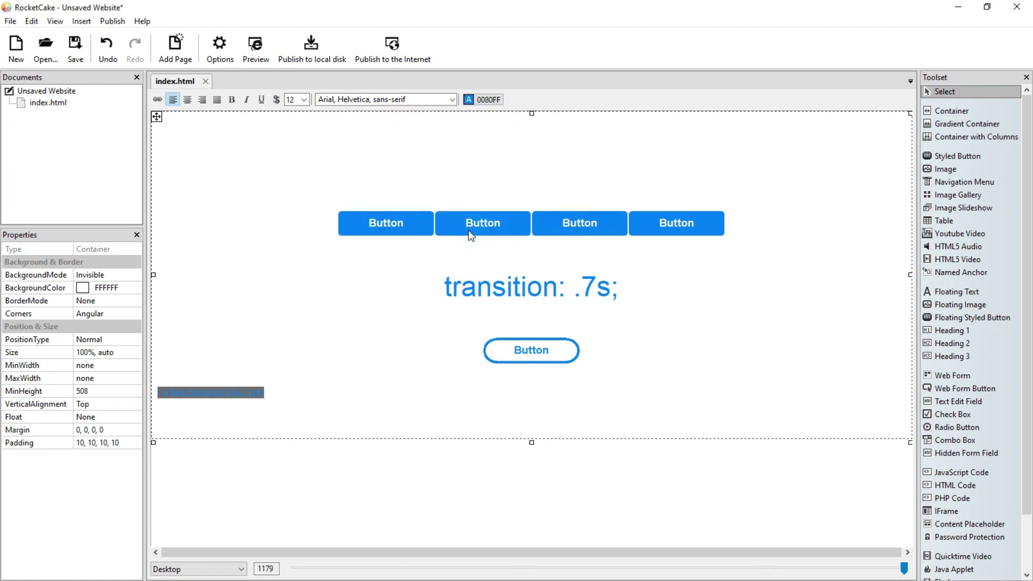
pyautogui.click(186, 100)
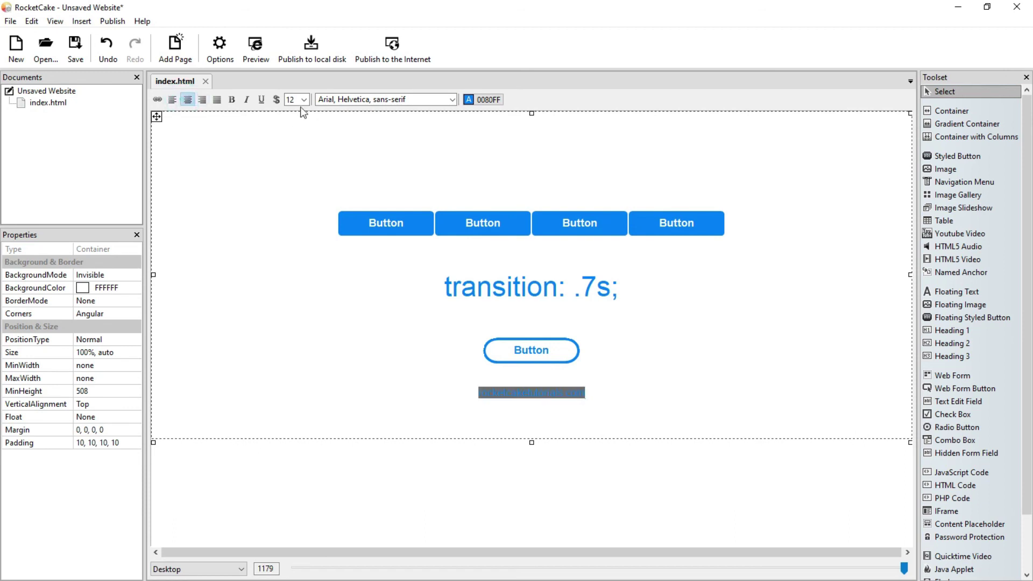
pyautogui.click(233, 102)
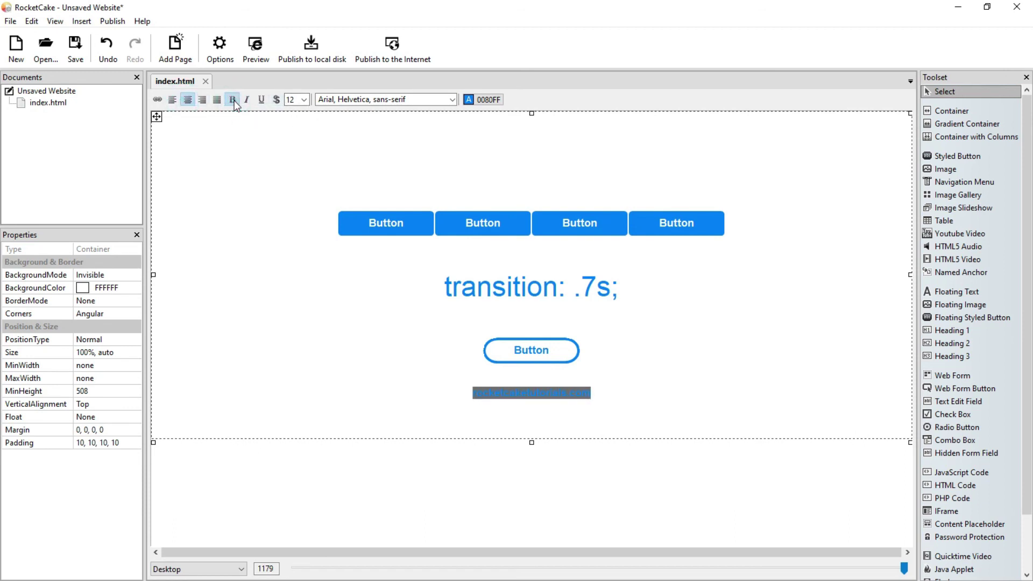
pyautogui.click(304, 100)
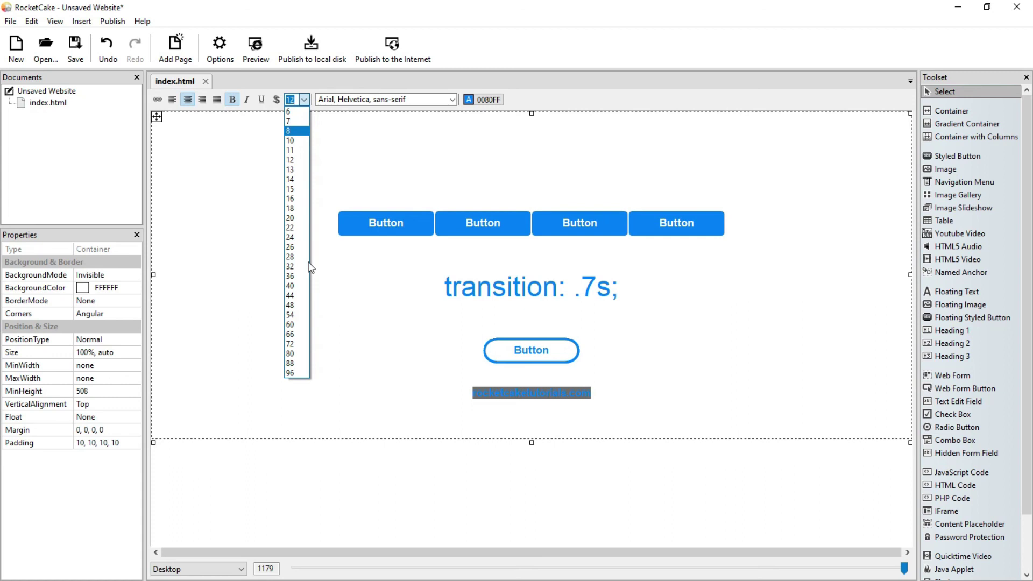
pyautogui.click(291, 266)
pyautogui.click(402, 351)
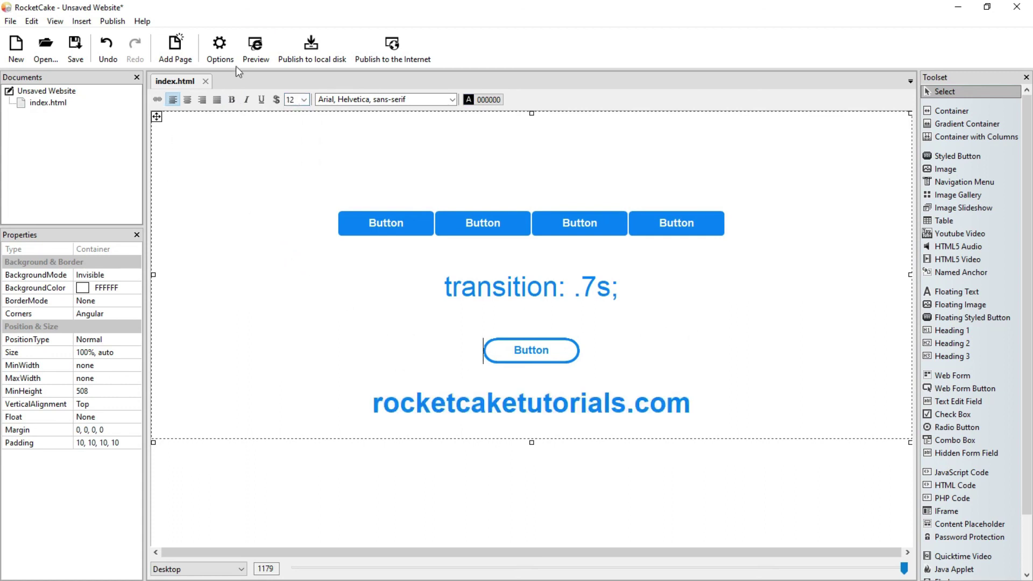
# - Preview the finished page in Brave to check the blue buttons' hover colour change
pyautogui.click(245, 46)
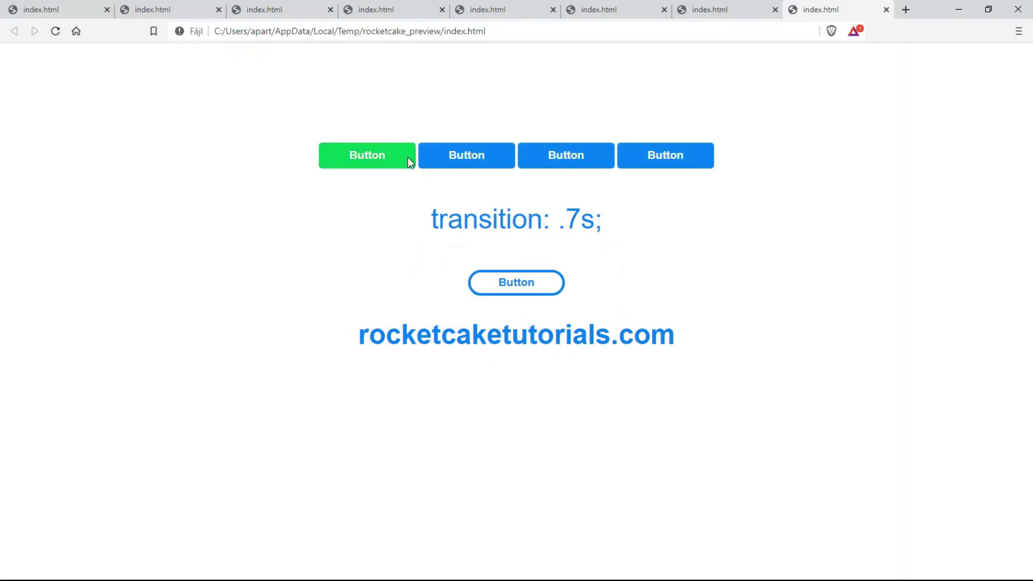